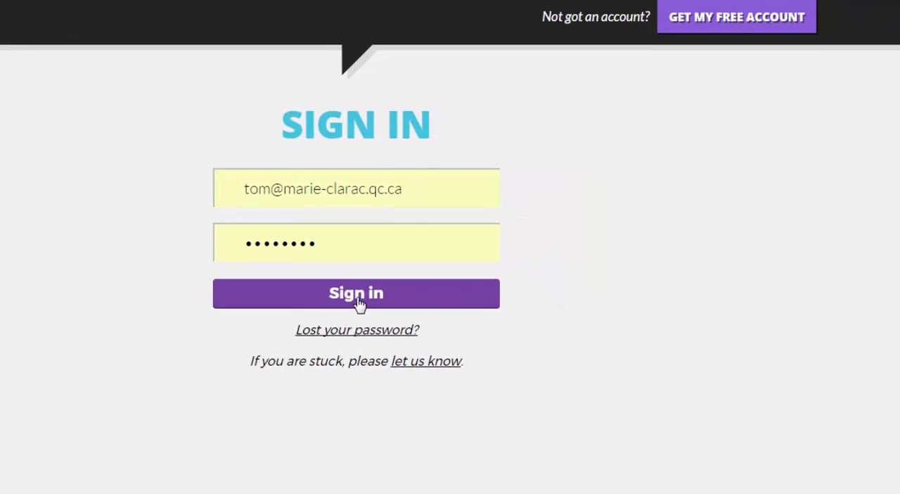
- Sign in to the account with the filled-in credentials and start creating a new quiz
left_click(271, 311)
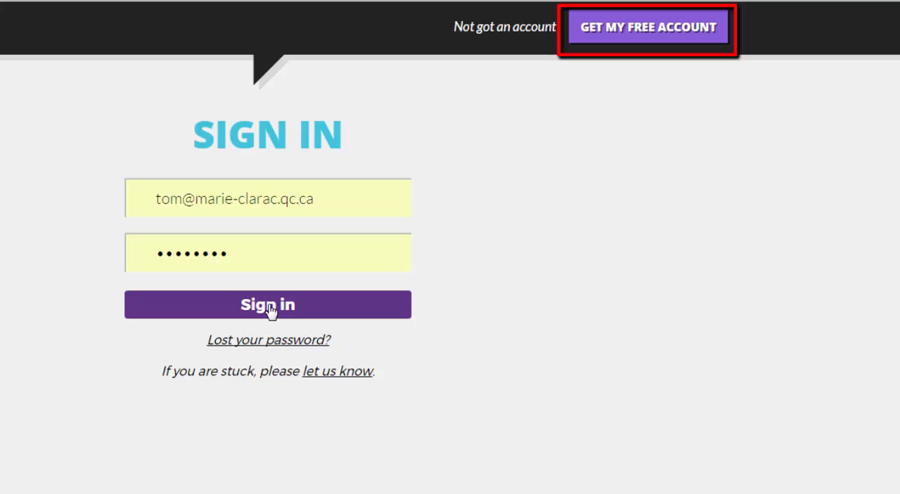
left_click(271, 310)
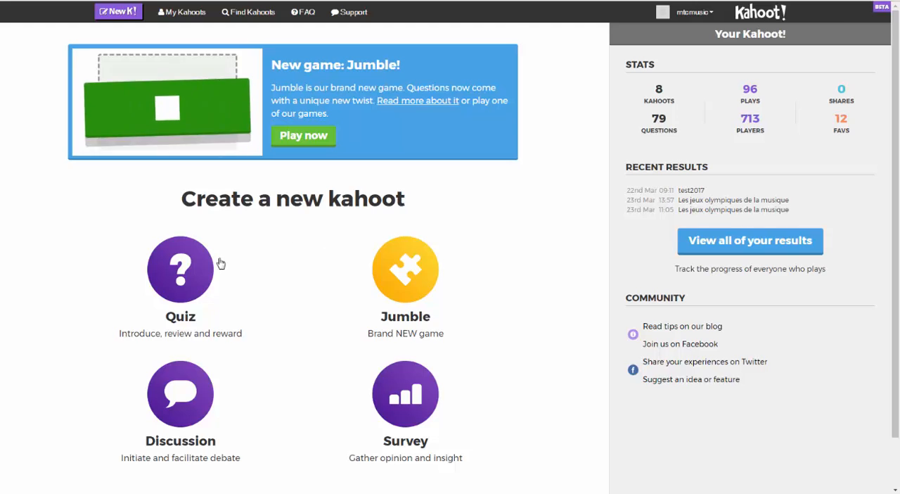
left_click(182, 267)
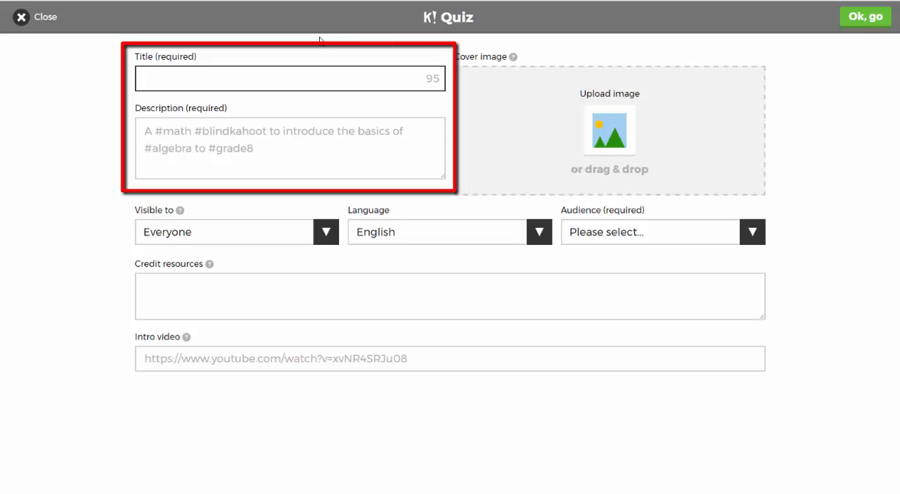
- Title the quiz "Quiz de démonstration"
type("Quiz de démonst")
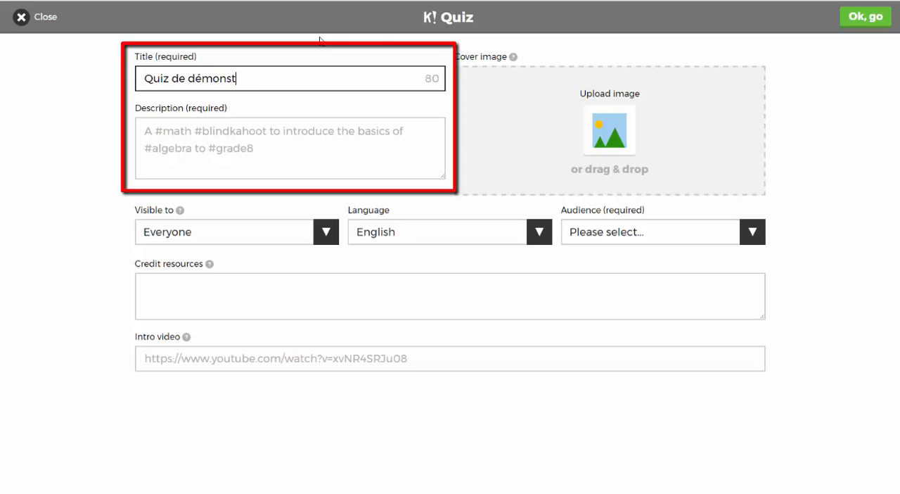
type("ration")
- Enter "Ce quiz sert à présenter une démonstration." as the quiz description
left_click(284, 138)
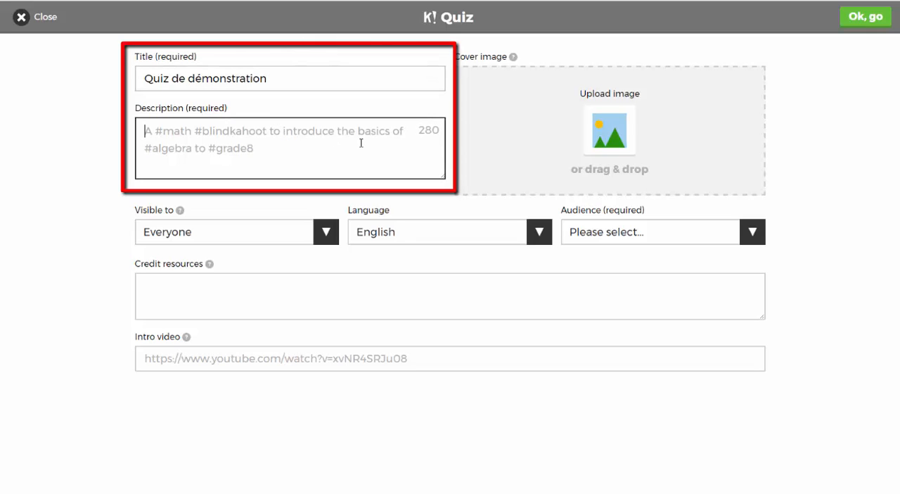
type("Ce quiz")
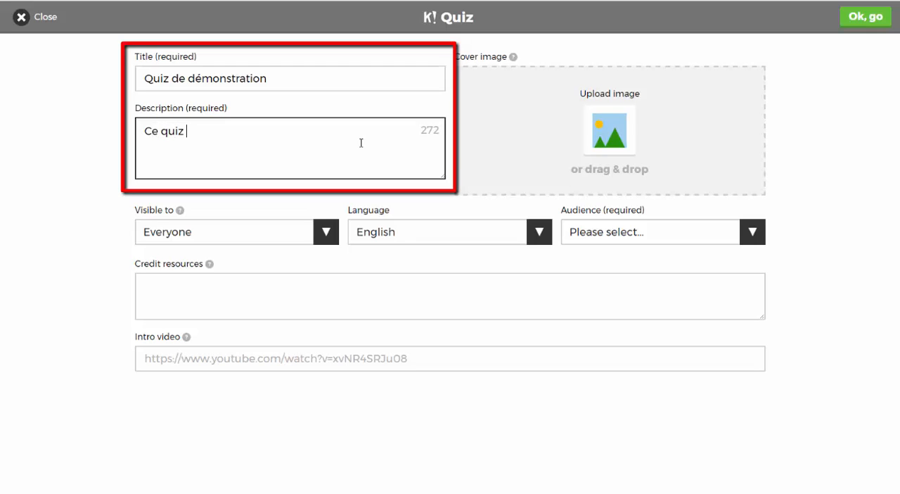
type(" sert à prése")
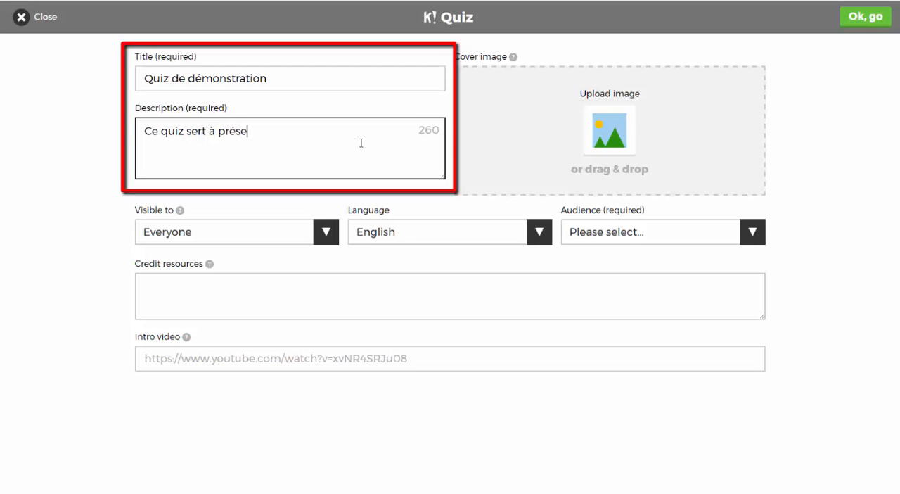
type("nter une dé")
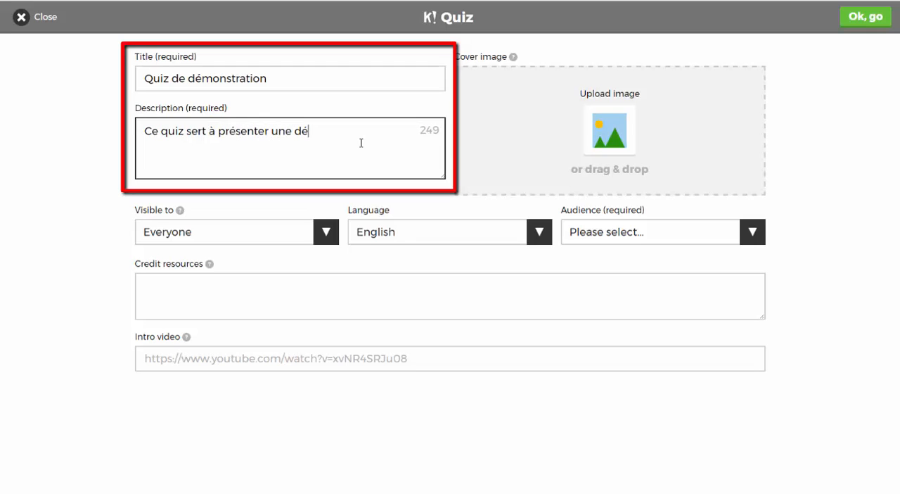
type("monstration")
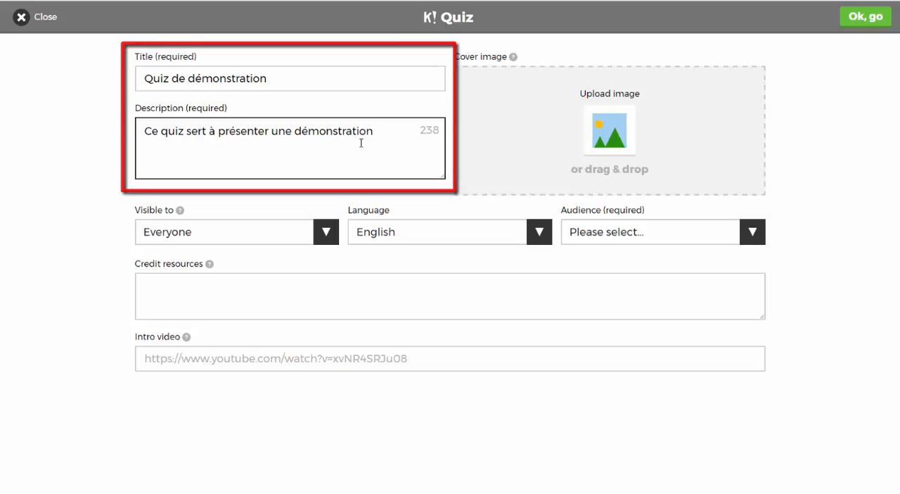
type(".")
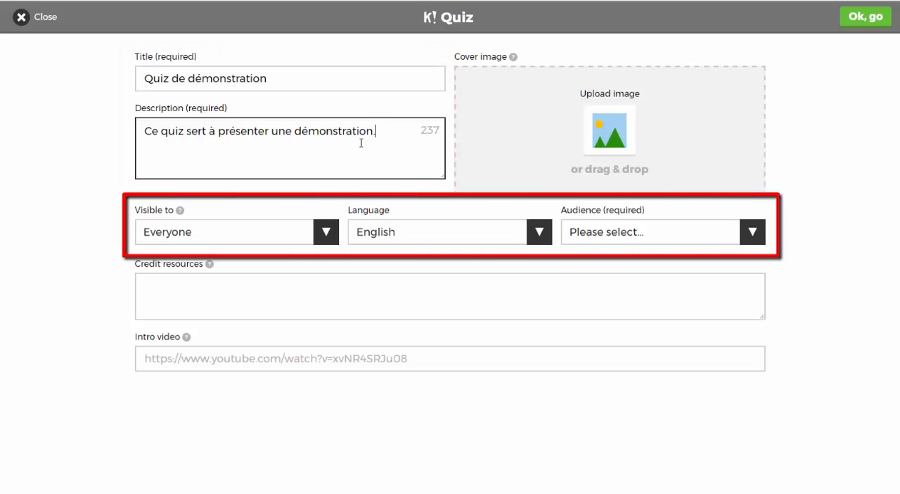
- Set the quiz language to Français and its audience to School
left_click(534, 237)
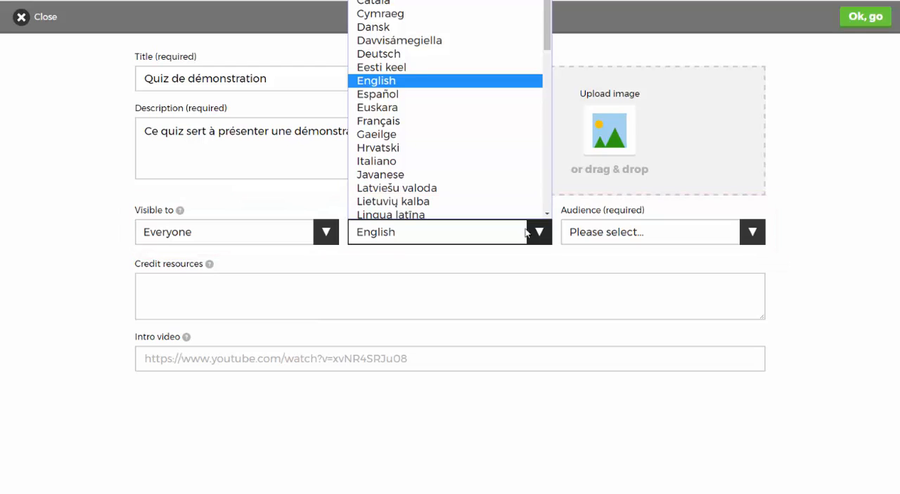
left_click(424, 124)
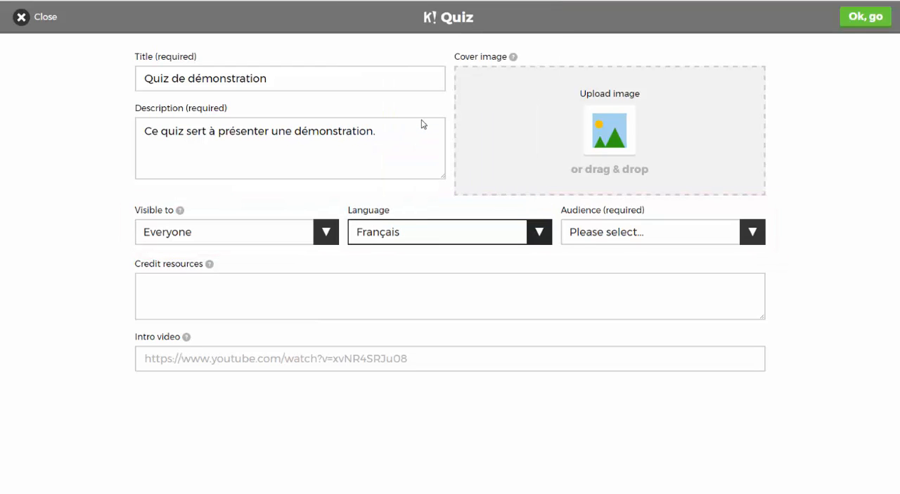
left_click(748, 238)
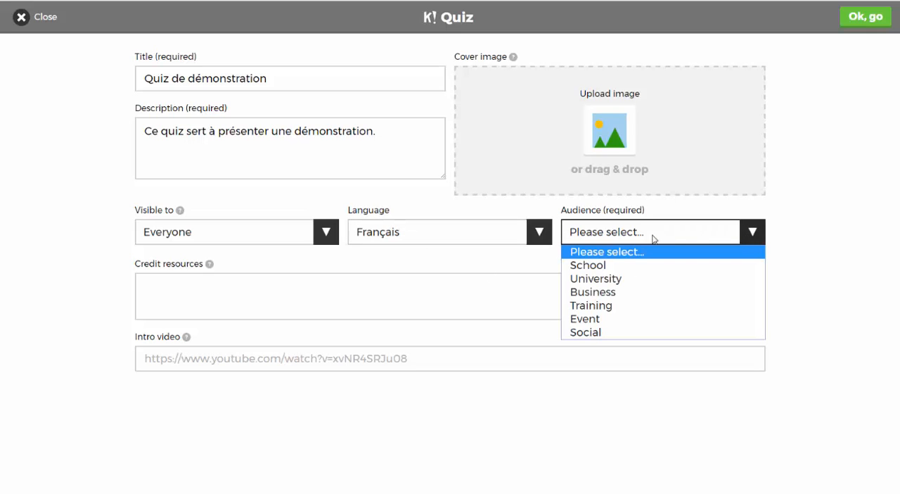
left_click(606, 271)
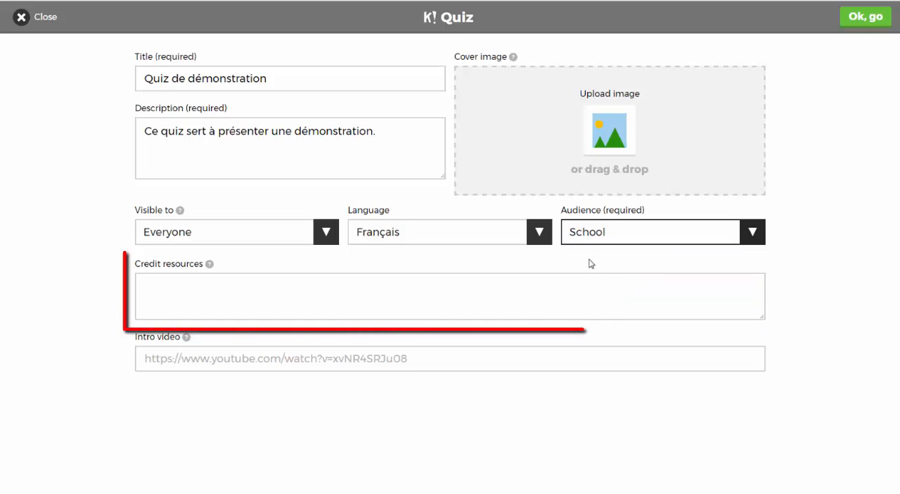
left_click(209, 296)
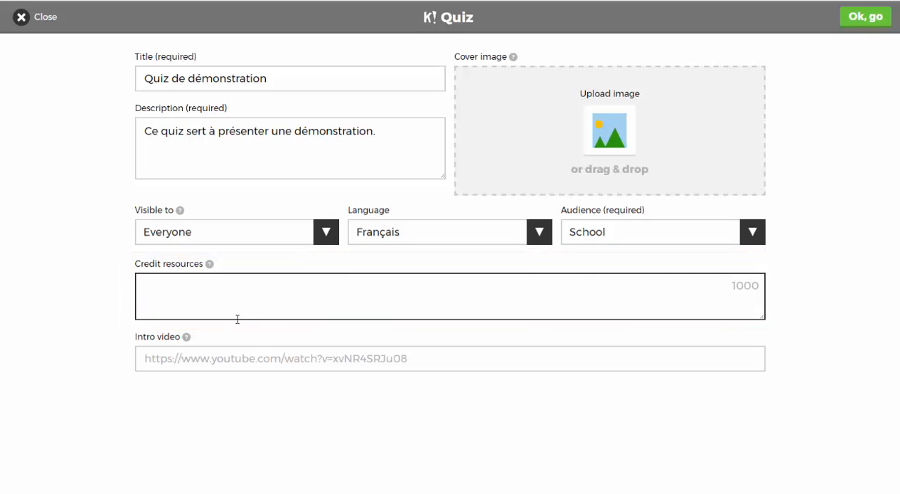
left_click(322, 360)
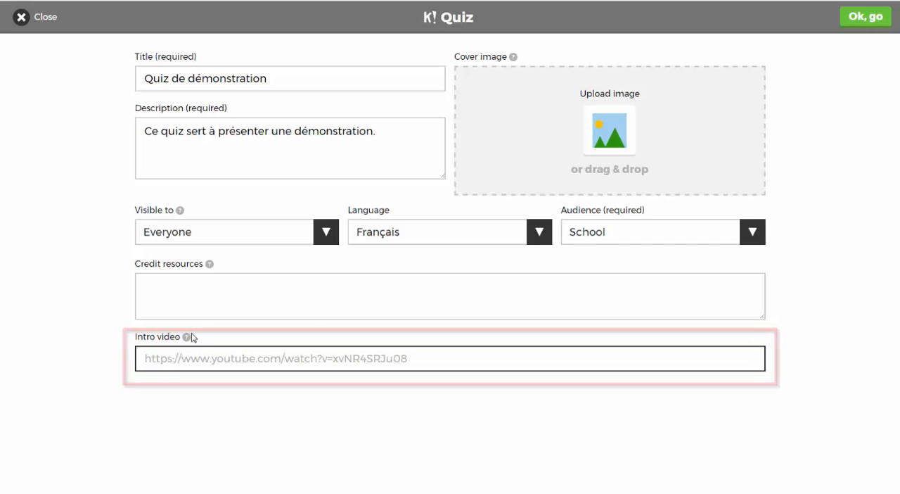
mouse_move(188, 337)
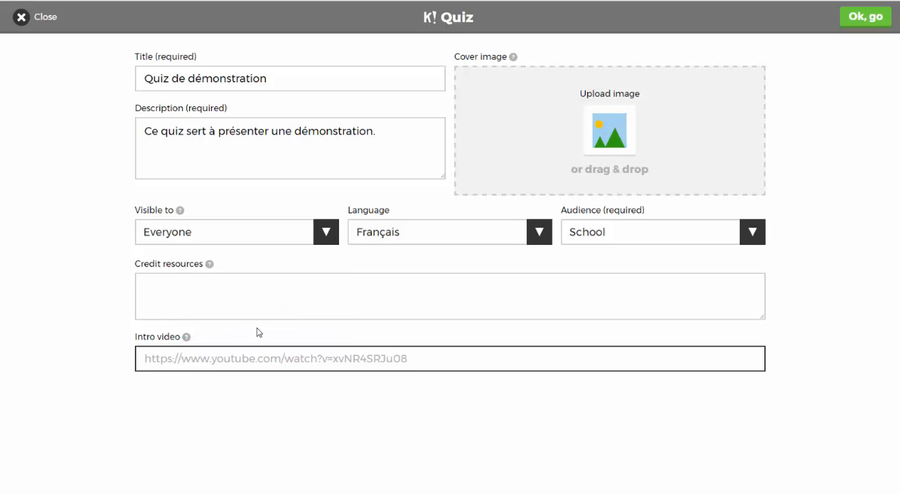
- Add logo_emc_250pix.jpg from the Dropbox Photos folder as the cover image and confirm the quiz details
left_click(618, 140)
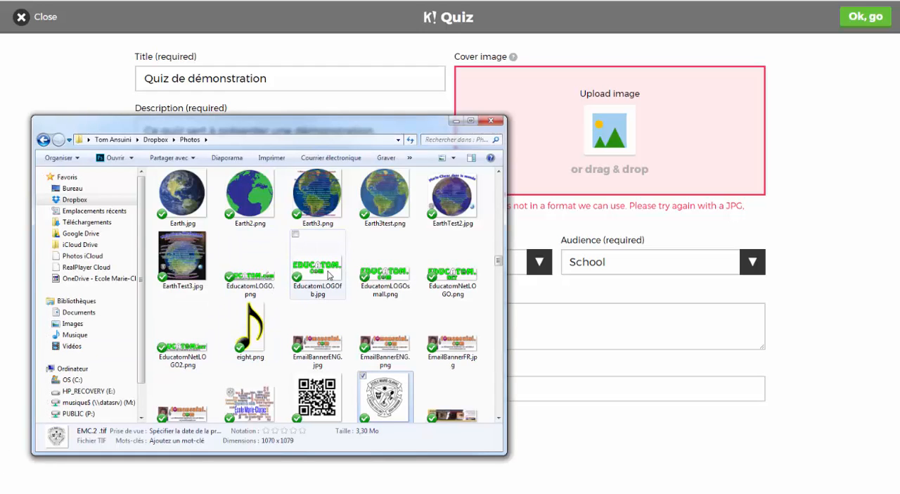
scroll(328, 293, "down", 3)
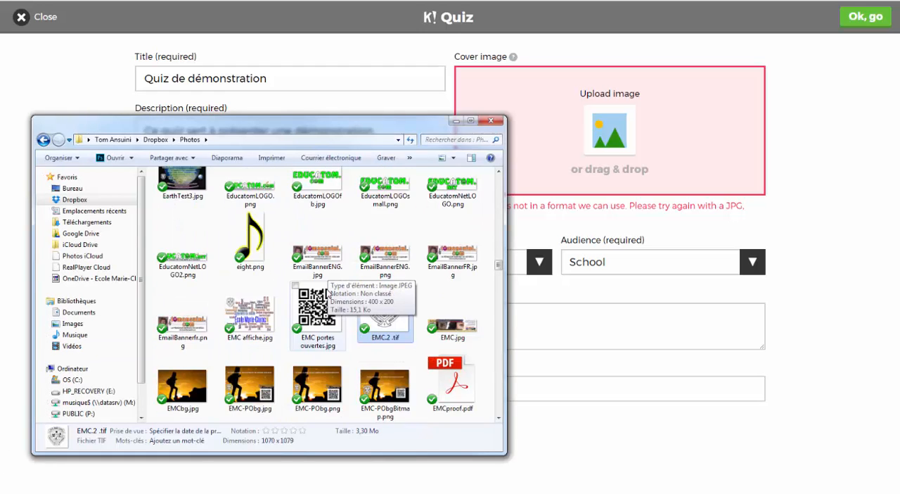
scroll(328, 293, "down", 6)
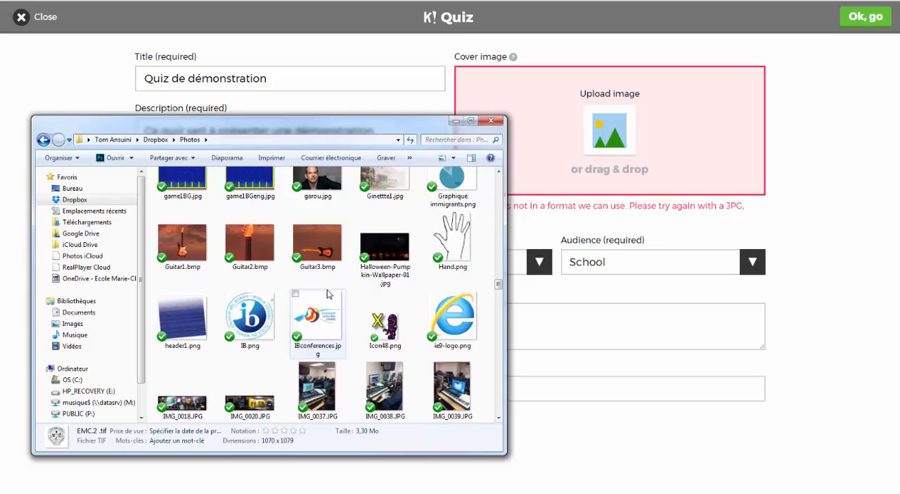
scroll(328, 293, "down", 15)
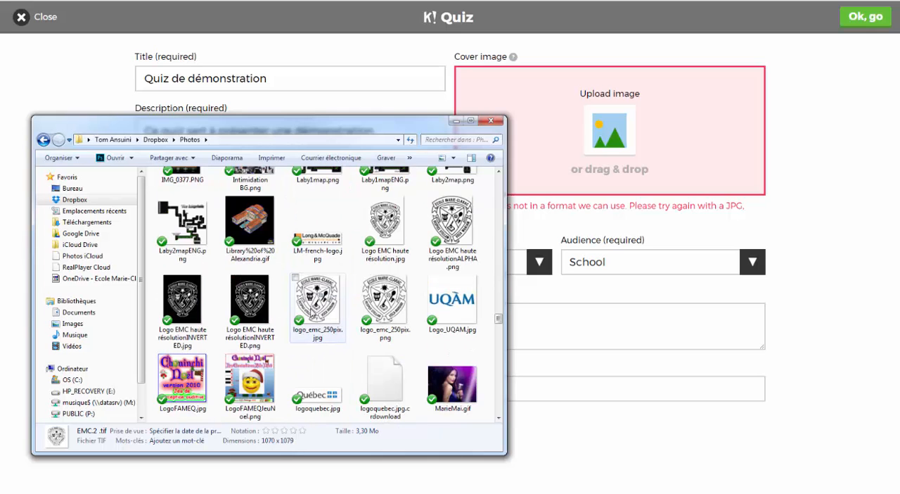
left_click_drag(316, 306, 595, 150)
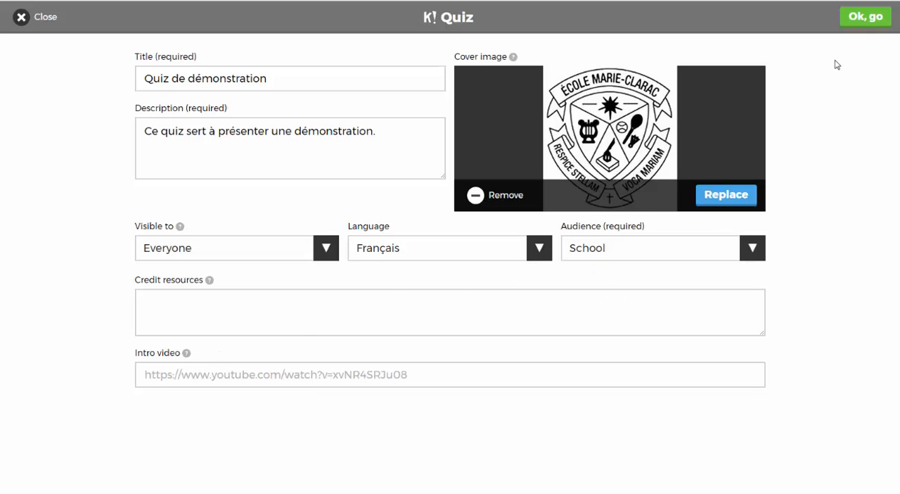
left_click(868, 22)
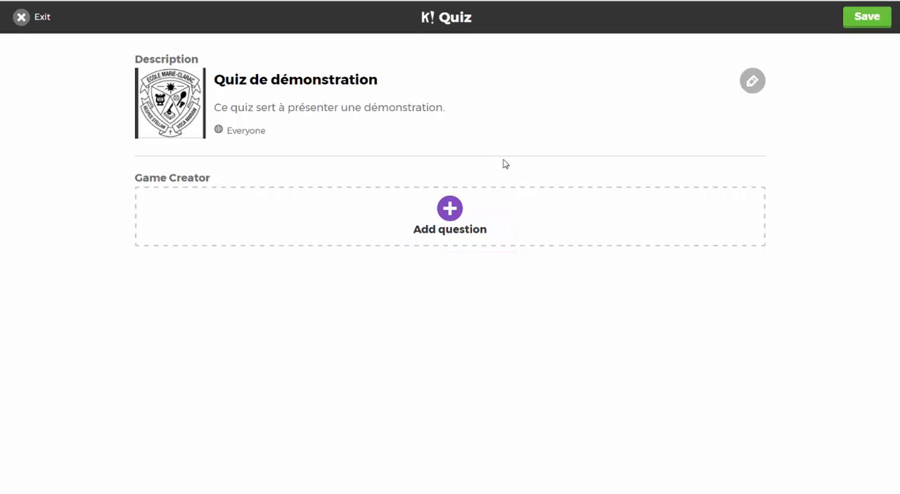
- Add the first question to the quiz with the text "Ma première question ici..."
left_click(451, 216)
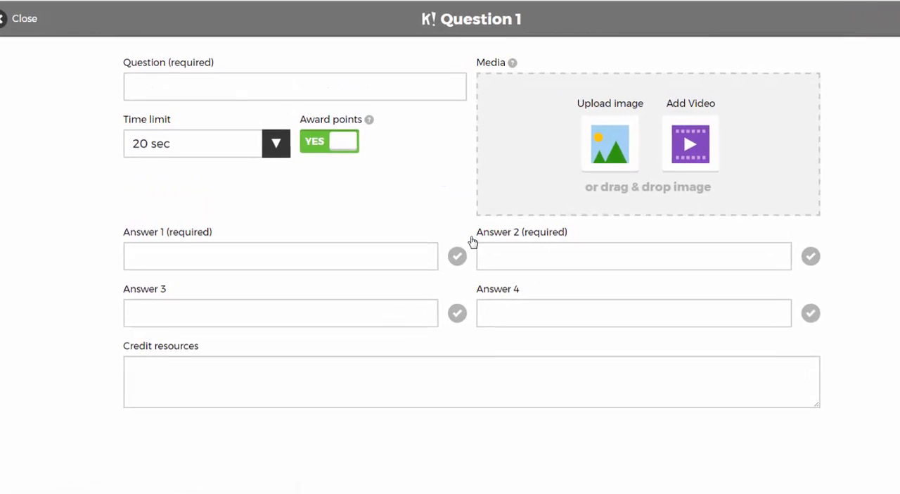
left_click(295, 94)
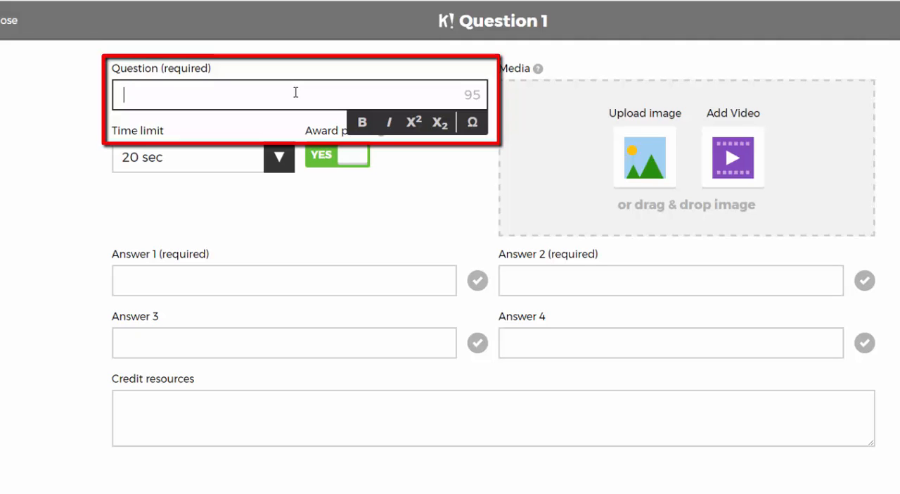
type("Ma premi`re")
key("BackSpace")
key("BackSpace")
key("BackSpace")
key("BackSpace")
type("ère ")
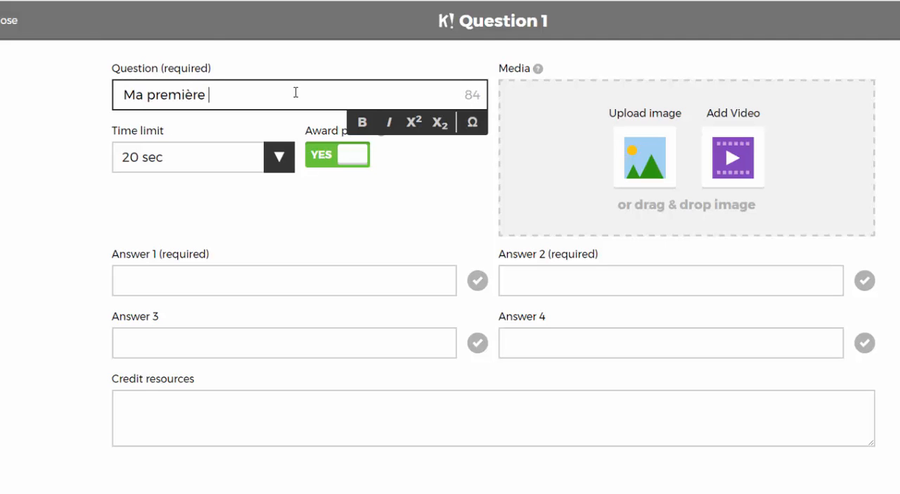
type("question ici...")
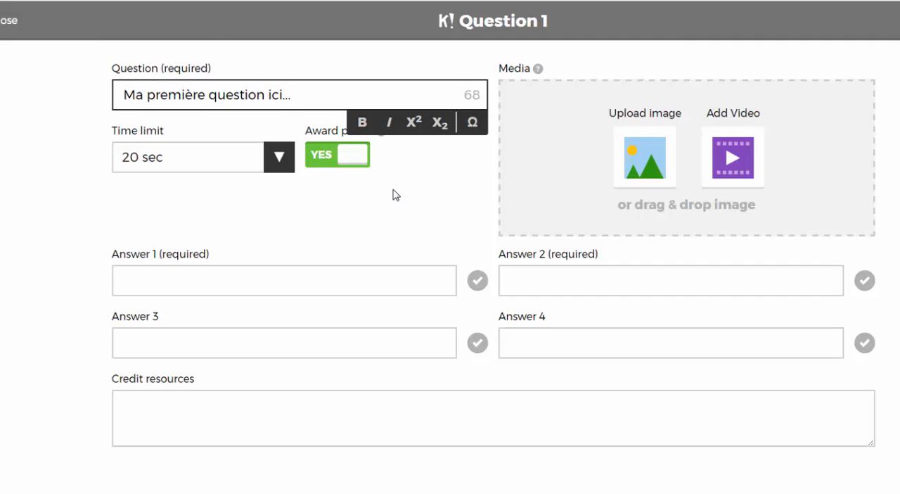
- Make the word "question" bold in the question text
double_click(242, 96)
left_click(362, 125)
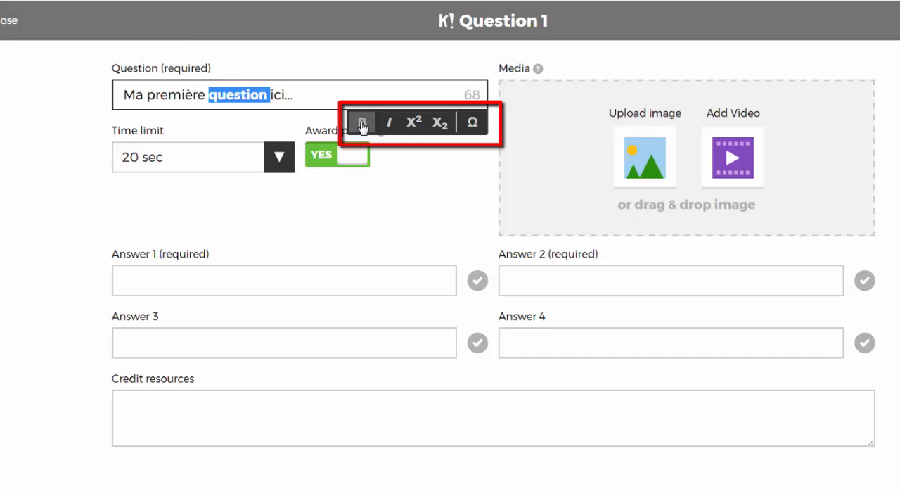
left_click(430, 169)
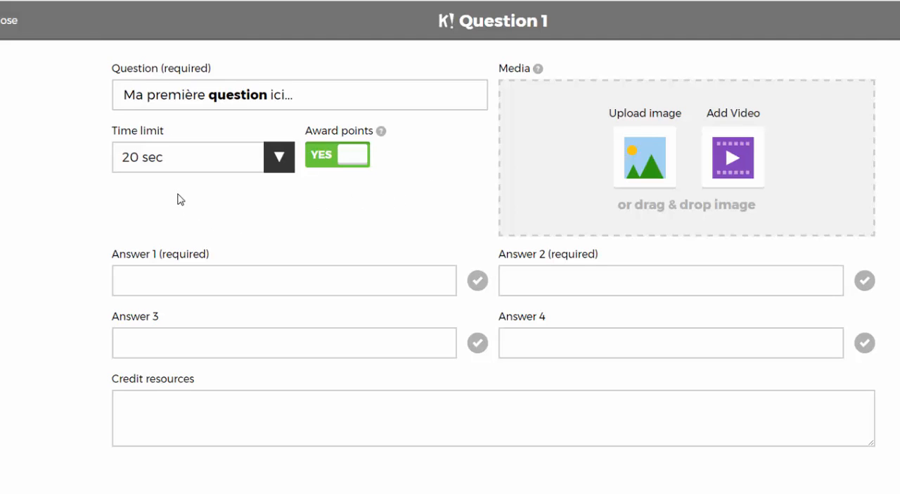
- Set the question's time limit to 20 sec and view the help for awarding points
left_click(280, 159)
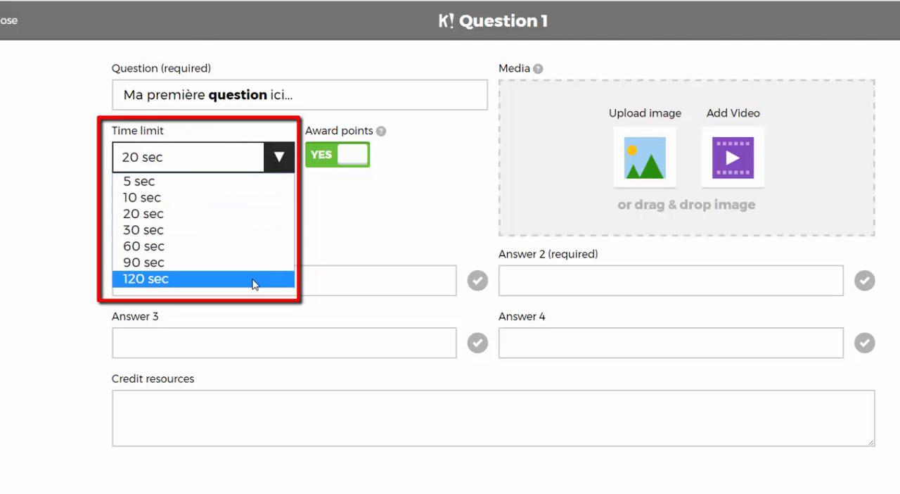
left_click(248, 214)
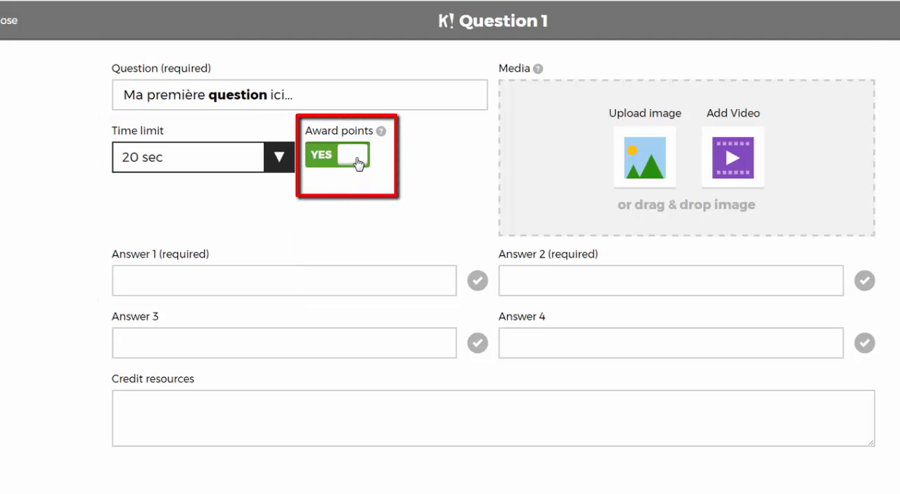
mouse_move(382, 133)
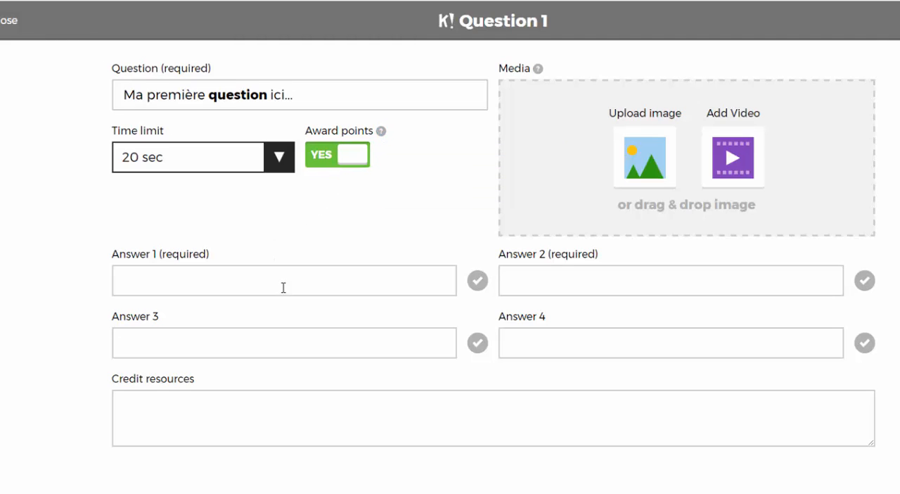
- Enter "réponse 1" as Answer 1 and move on to Answer 2
left_click(262, 285)
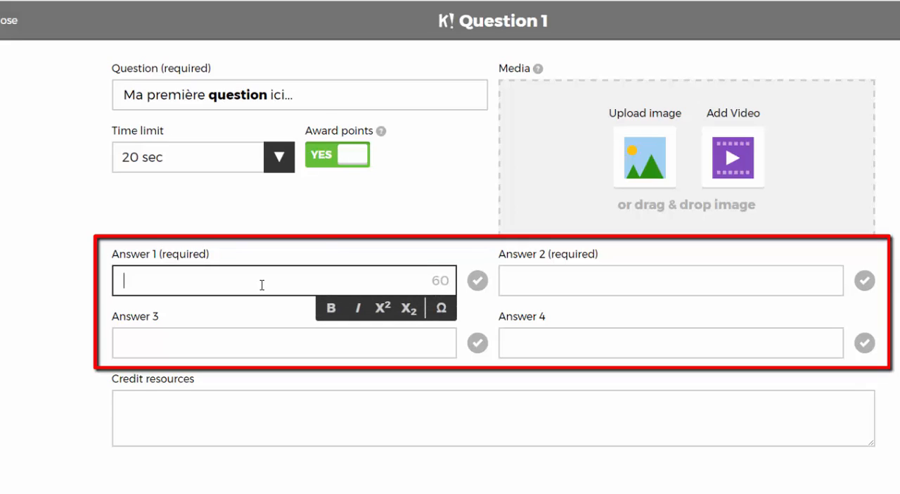
type("réponse 1")
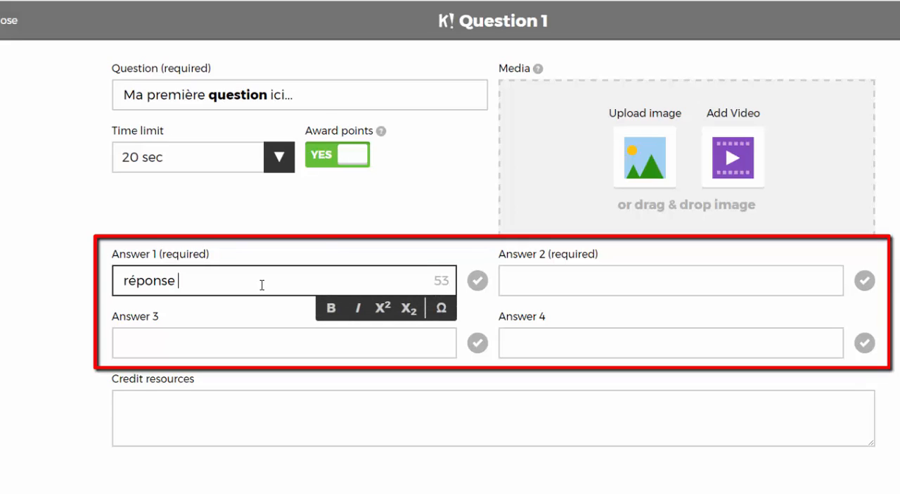
key("Tab")
key("Tab")
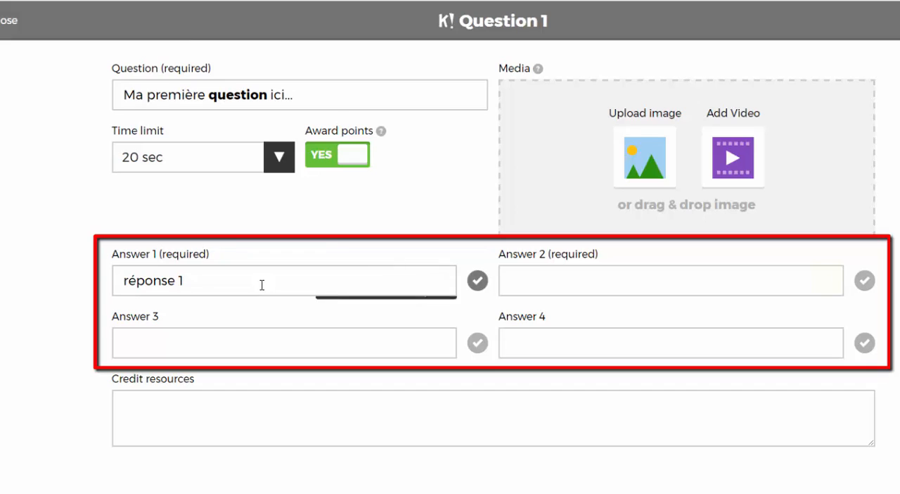
- Fill in Answers 2, 3 and 4 with "réponse 2", "réponse 3" and "réponse 4"
type("r")
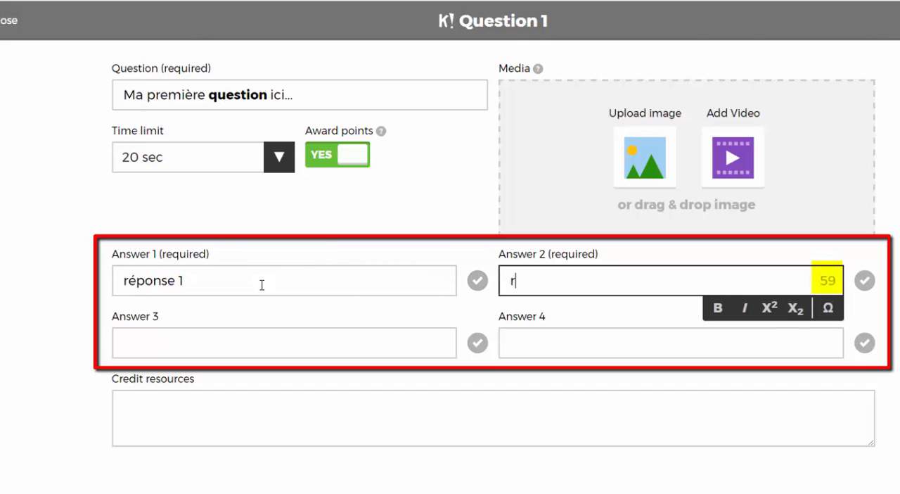
type("éponse 2")
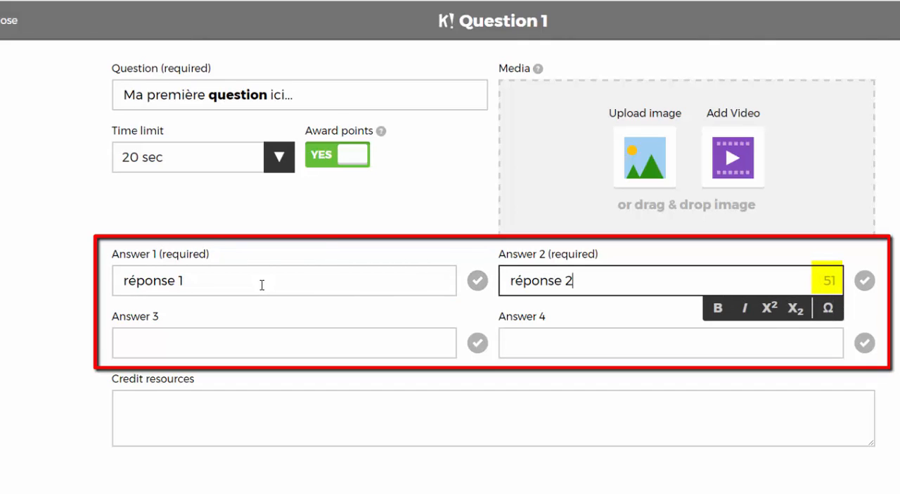
key("Tab")
key("Tab")
type("réponse 3")
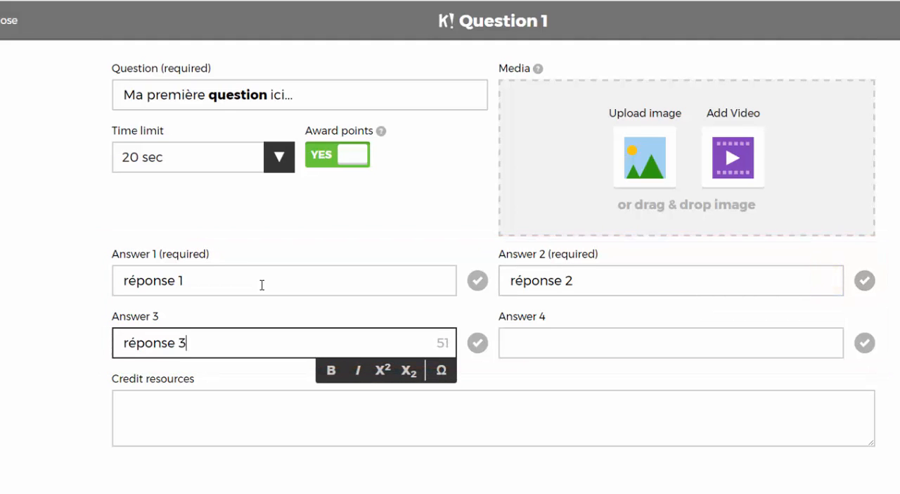
key("Tab")
key("Tab")
type("ré")
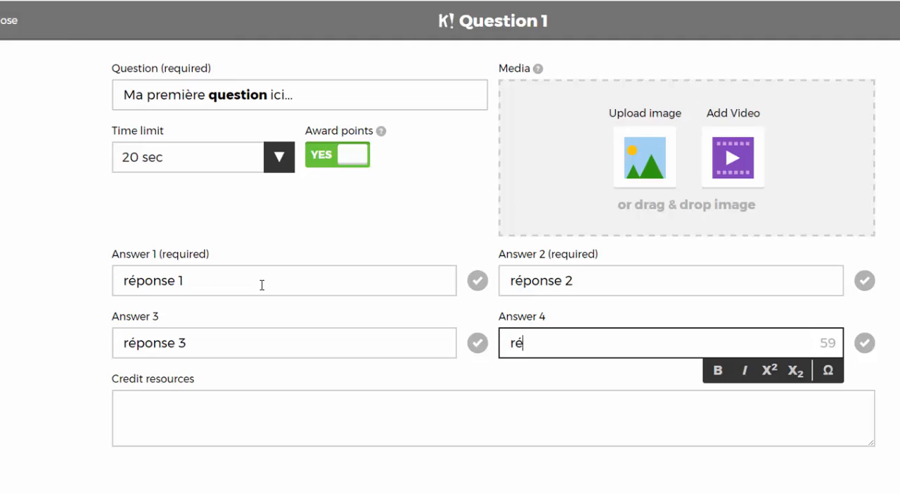
type("ponse 4")
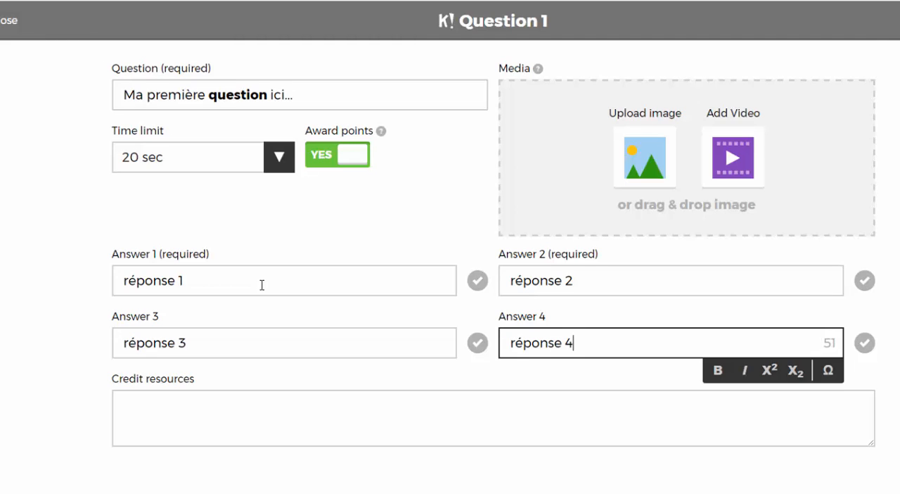
key("Tab")
key("Tab")
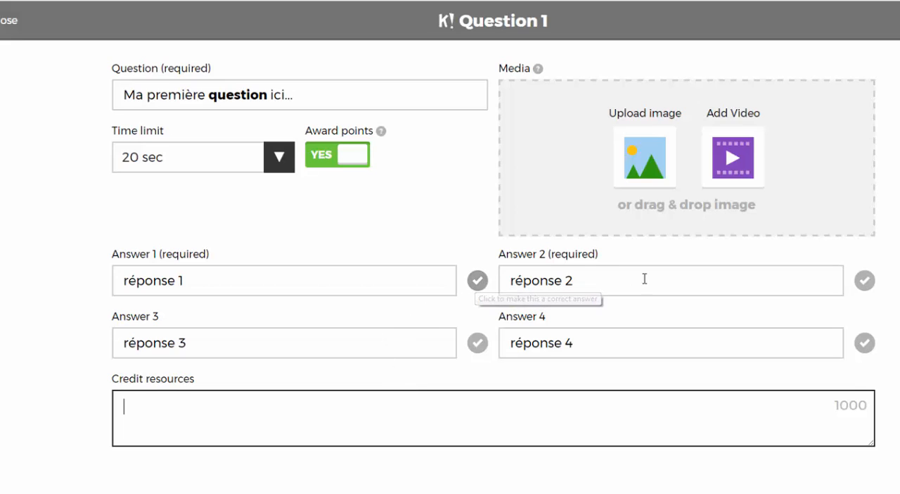
- Mark Answer 2 as correct, and turn the correct mark for Answer 3 on and back off
left_click(865, 281)
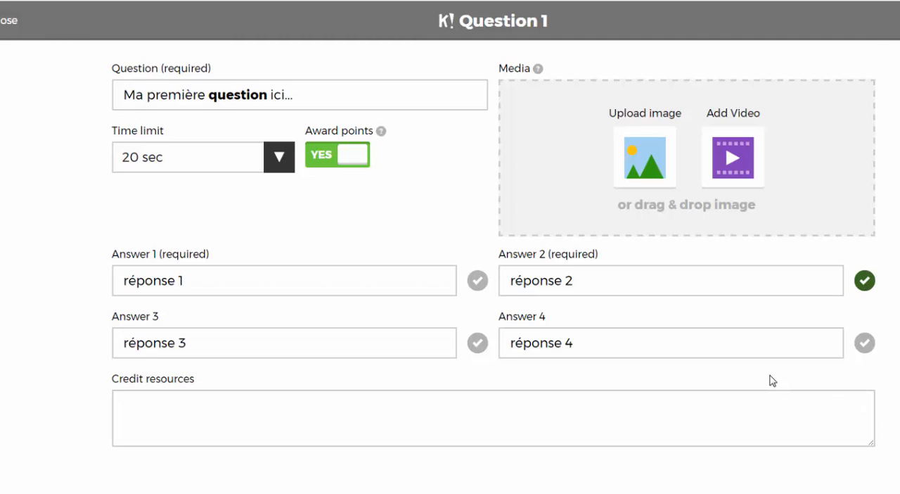
left_click(477, 345)
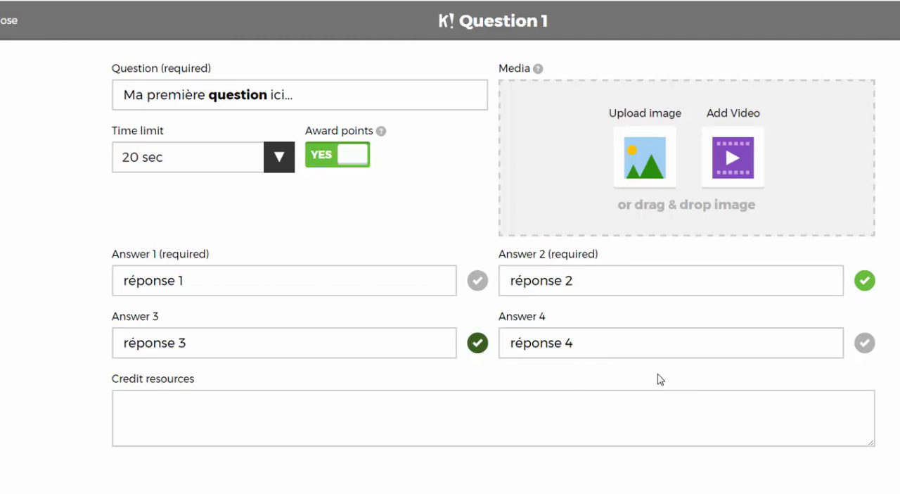
left_click(479, 348)
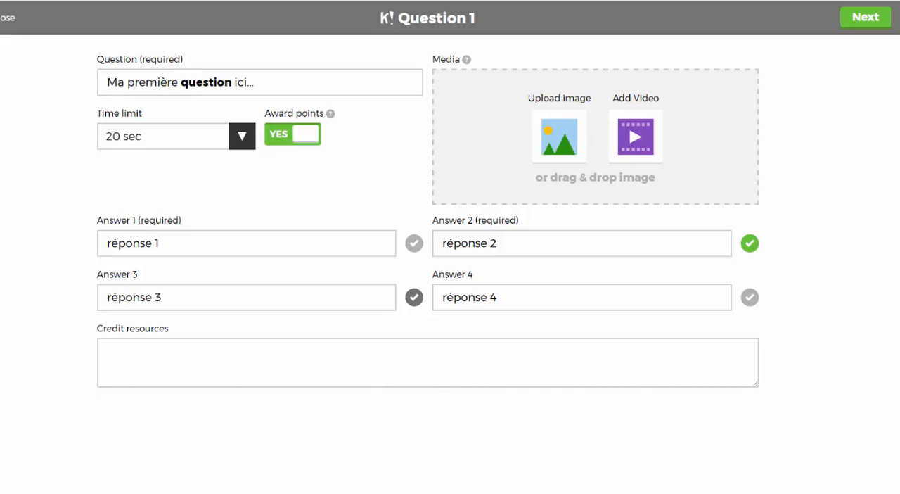
- Add the image PaulMcCarthney.jpg from the Photos folder as the question's media and finish the question
left_click(49, 491)
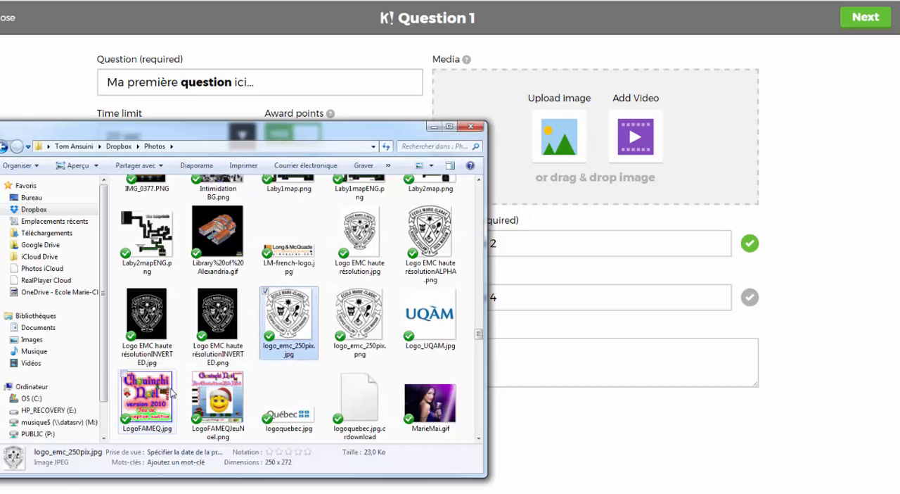
scroll(371, 311, "down", 5)
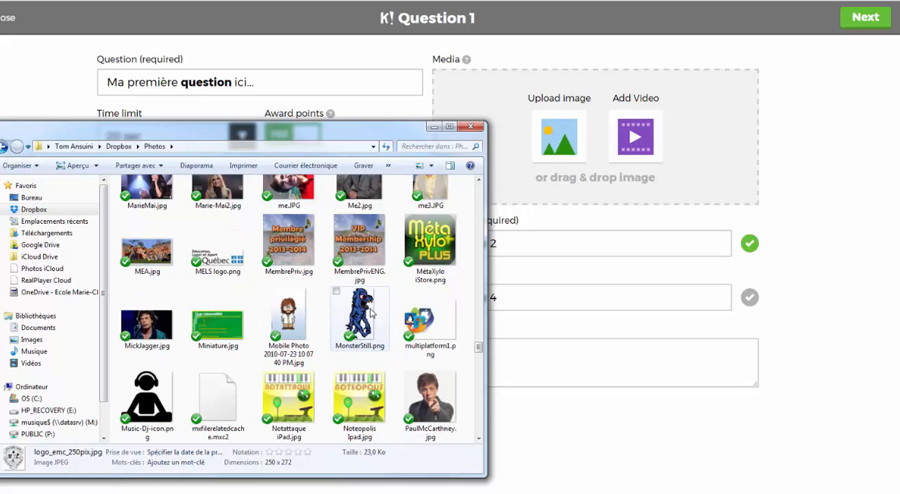
scroll(371, 312, "down", 3)
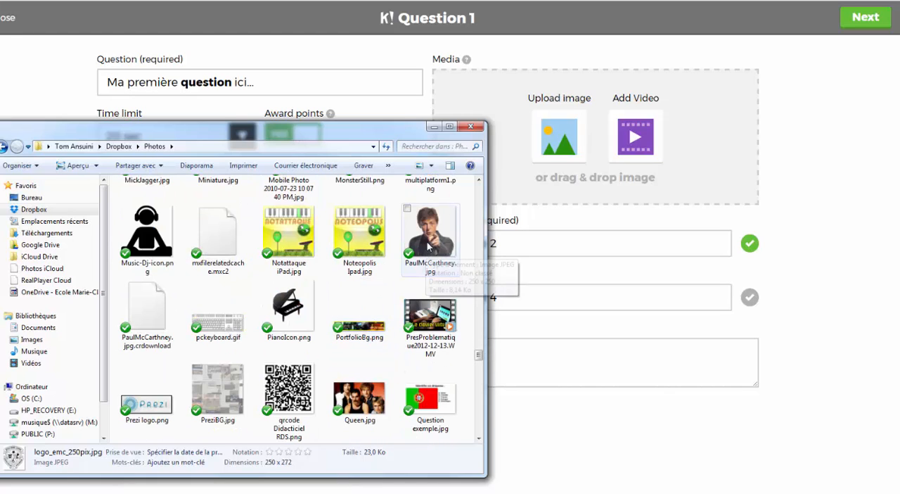
left_click_drag(426, 255, 555, 173)
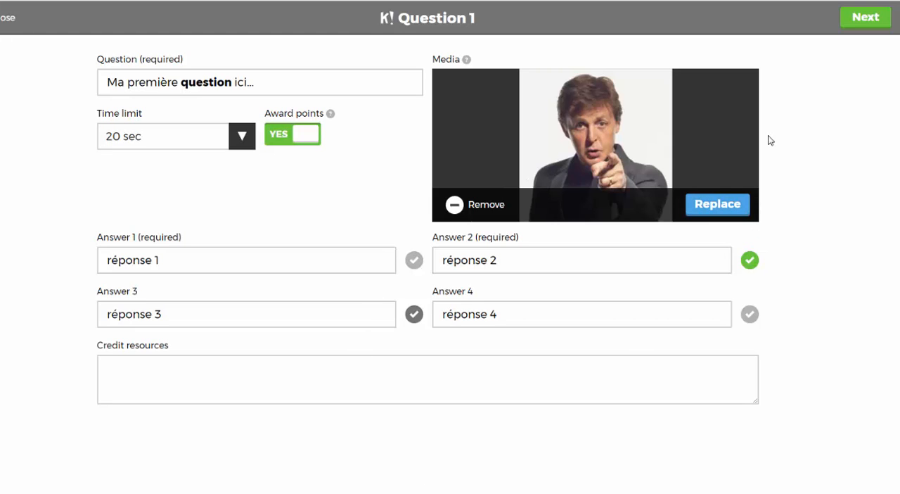
left_click(865, 18)
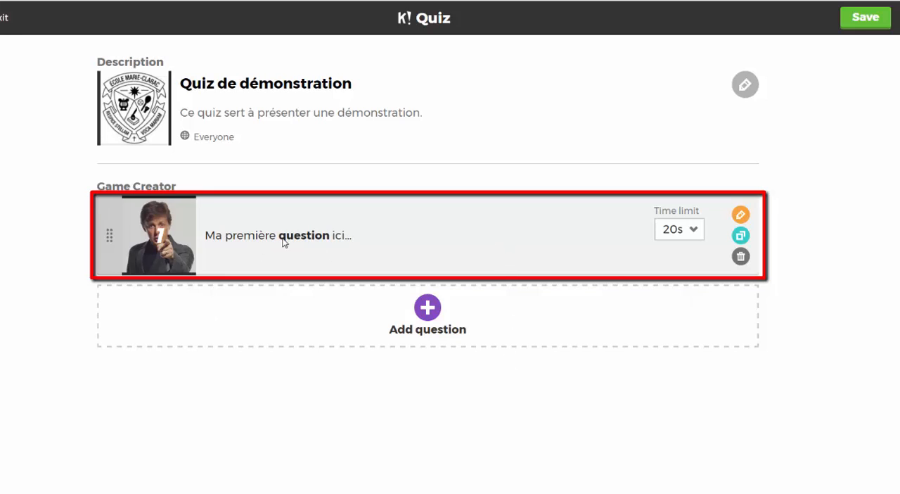
- View the time limit options for question 1 without changing them, and duplicate the question
left_click(693, 233)
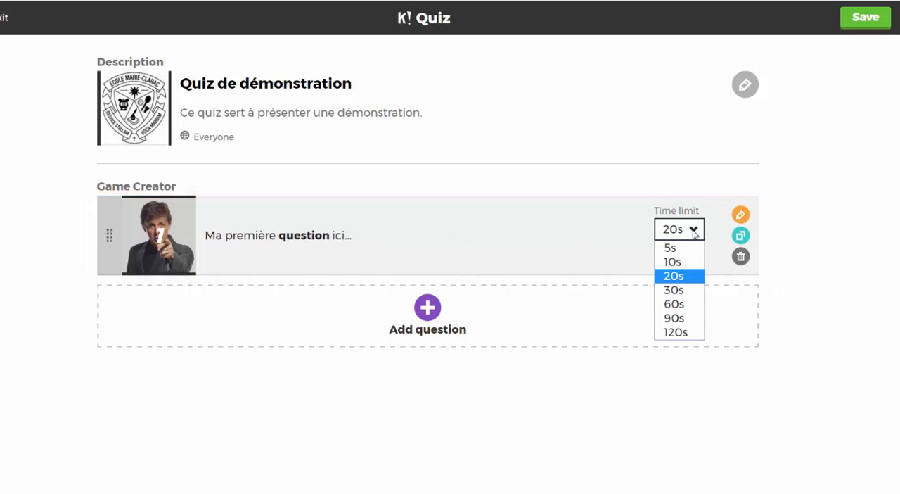
left_click(694, 234)
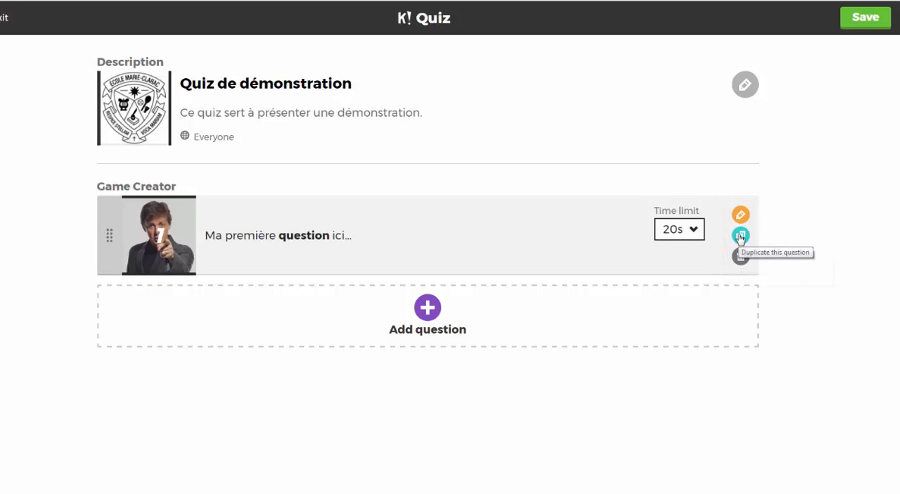
left_click(741, 236)
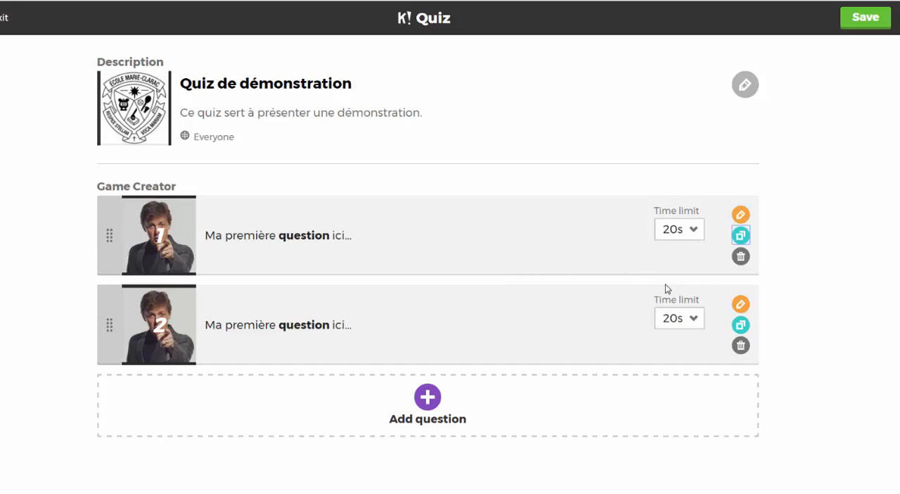
- Open the duplicated question for editing and replace "première" with "deuxième" in its question text
left_click(741, 306)
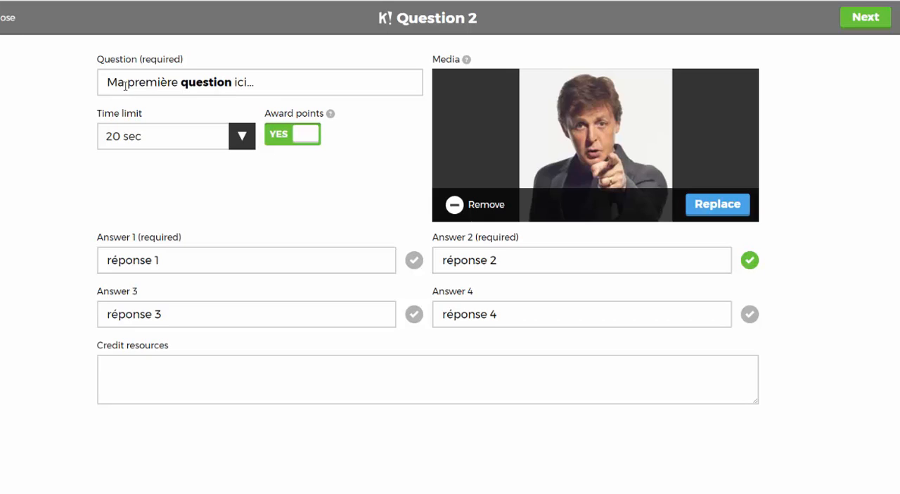
double_click(153, 82)
type("deui")
key("BackSpace")
type("x")
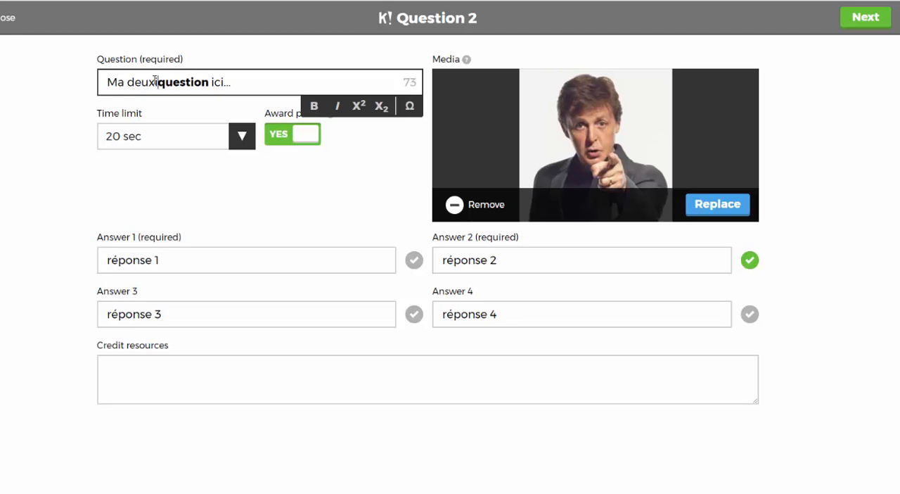
type(" ième")
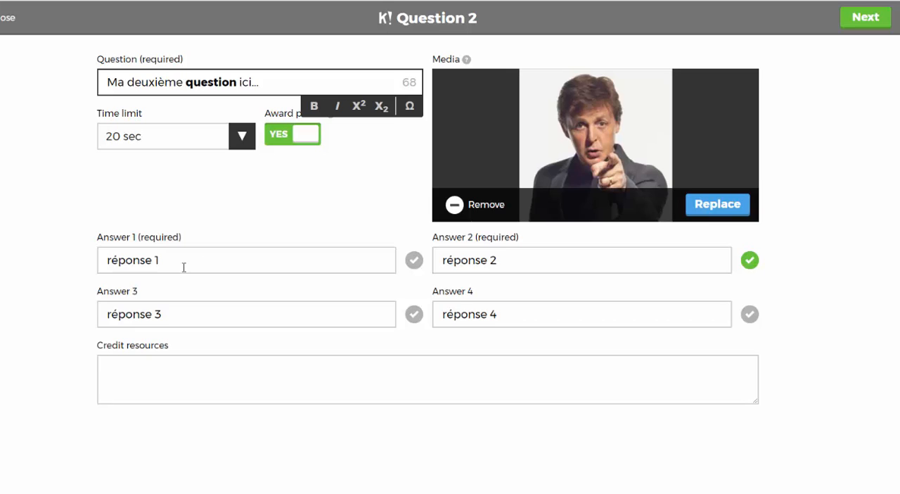
- Change Answers 1 and 2 of the second question to "réponse A" and "réponse B"
left_click(163, 259)
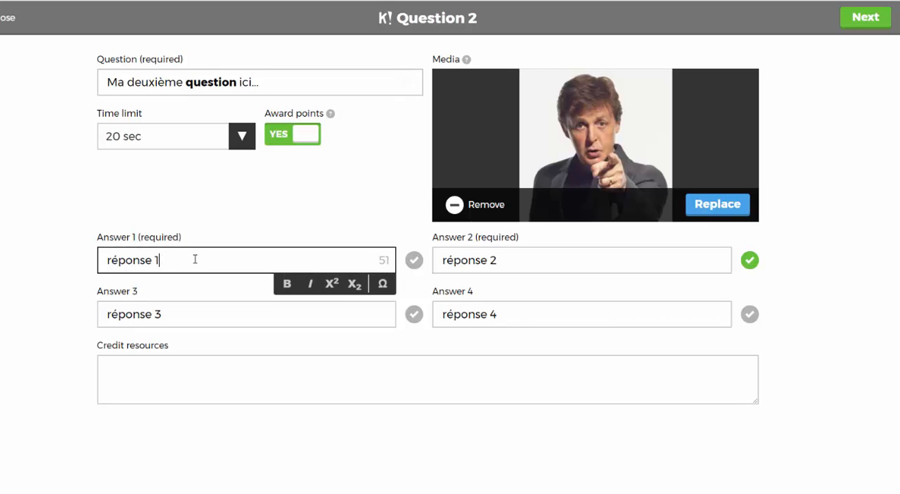
key("BackSpace")
type("A")
key("Tab")
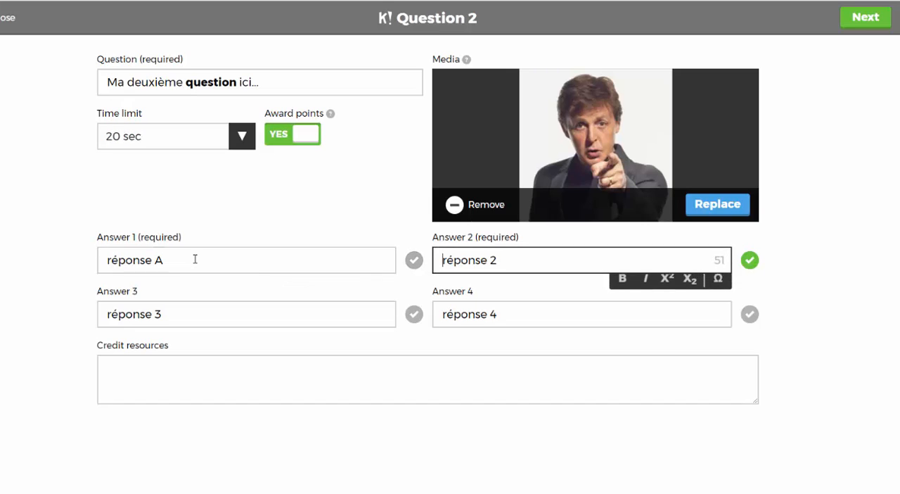
key("BackSpace")
type("B")
key("Tab")
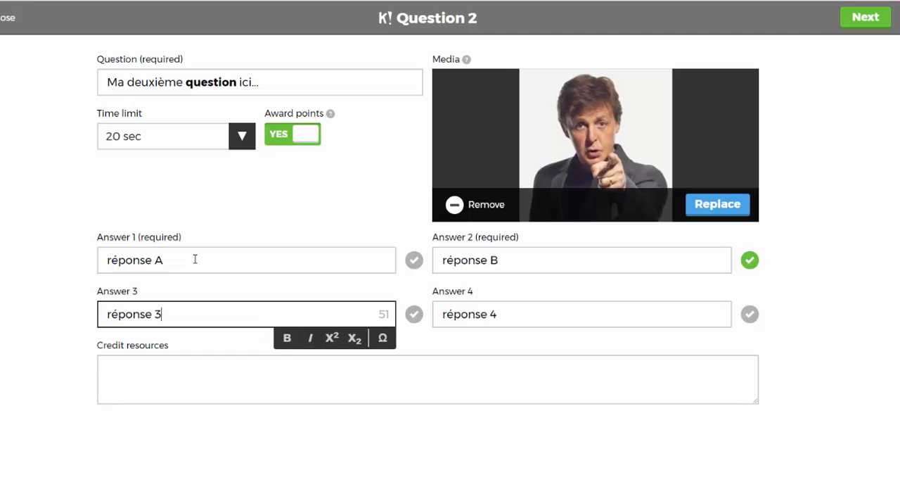
- Change Answers 3 and 4 to "réponse C" and "réponse D", and make Answer 1 the only correct answer
key("BackSpace")
type("C")
key("Tab")
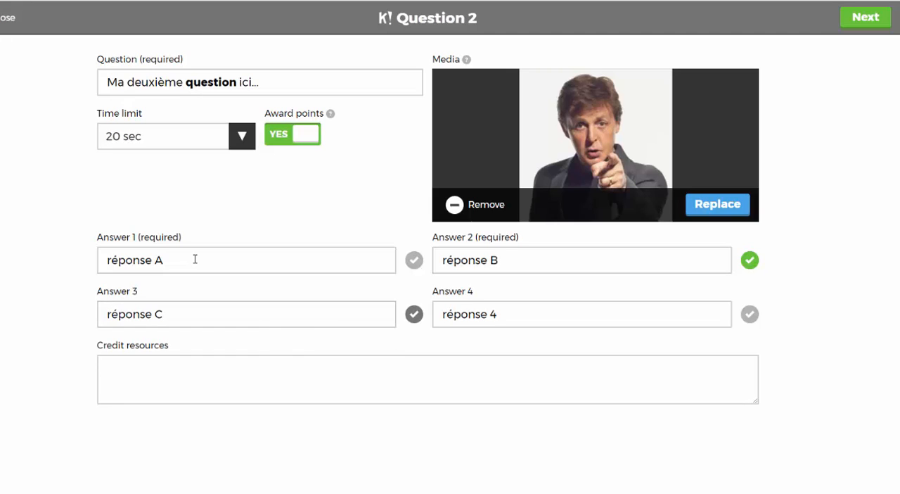
key("BackSpace")
type("D")
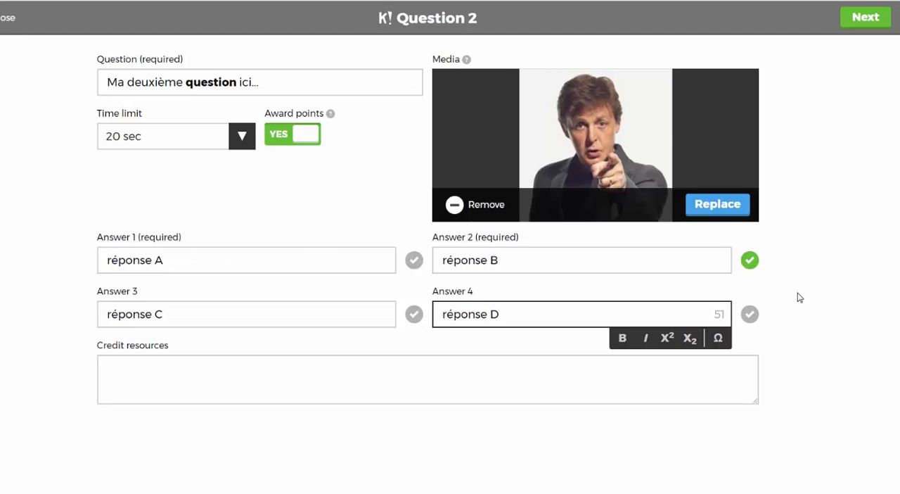
left_click(751, 261)
left_click(414, 261)
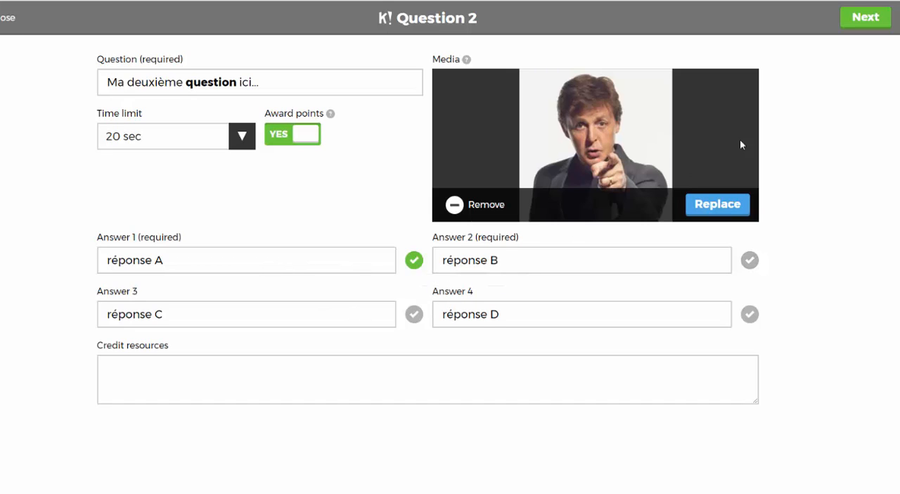
- Remove the current image from the second question's media and confirm its deletion
left_click(717, 211)
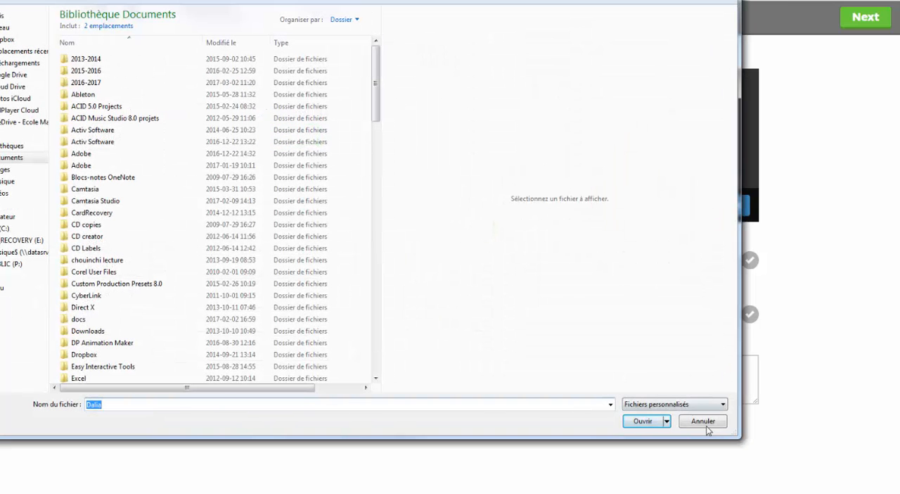
left_click(698, 426)
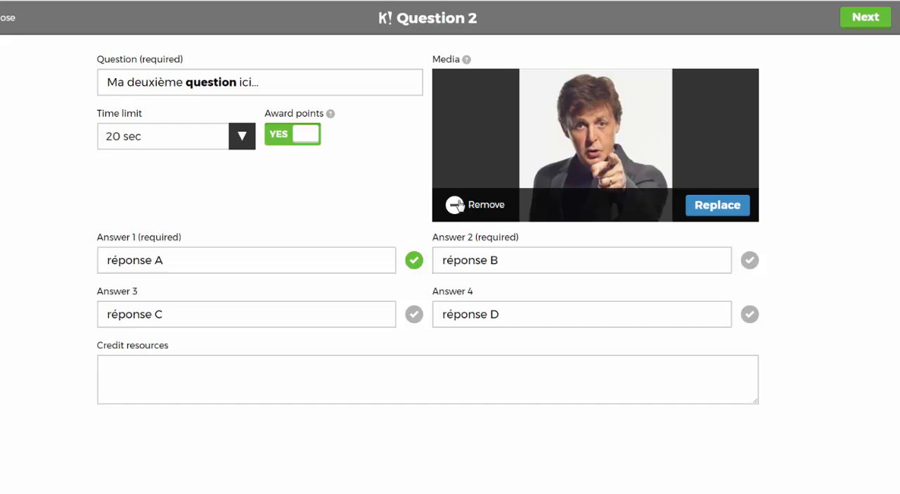
left_click(457, 206)
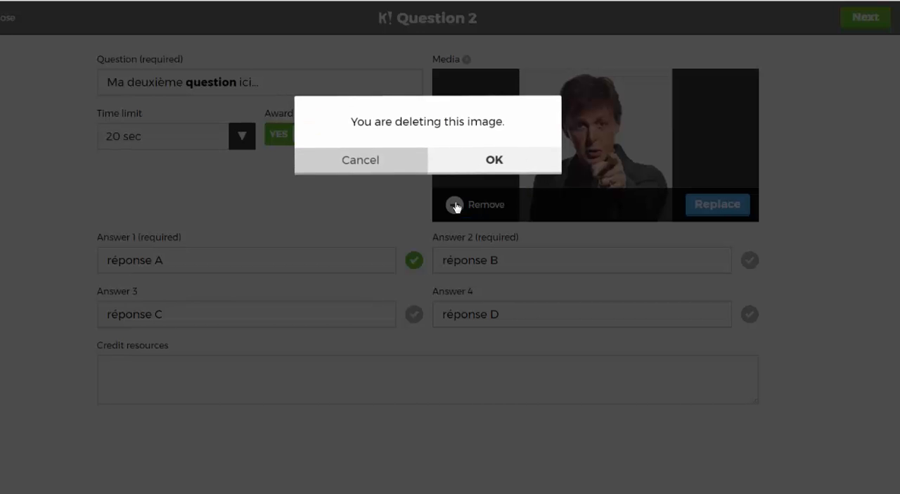
left_click(496, 161)
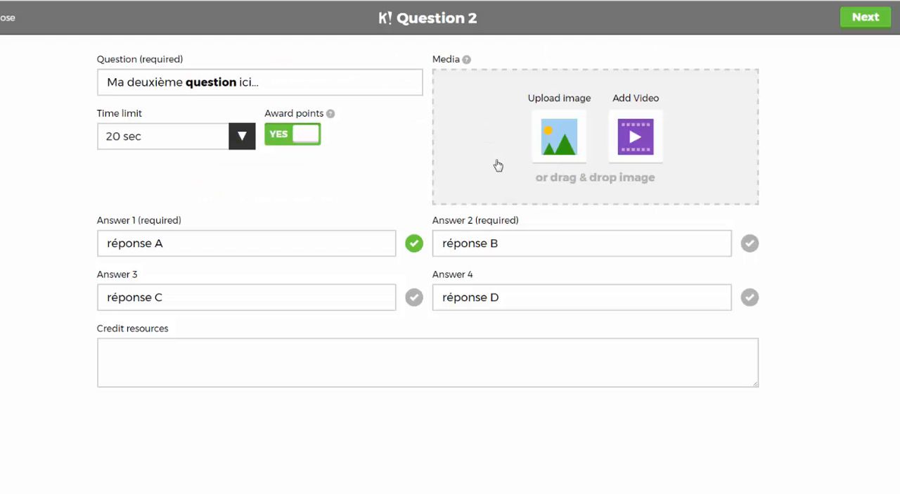
- Add the image StevenTyler.jpeg from the Photos folder to the second question's media and finish the question
left_click(131, 492)
scroll(293, 313, "down", 2)
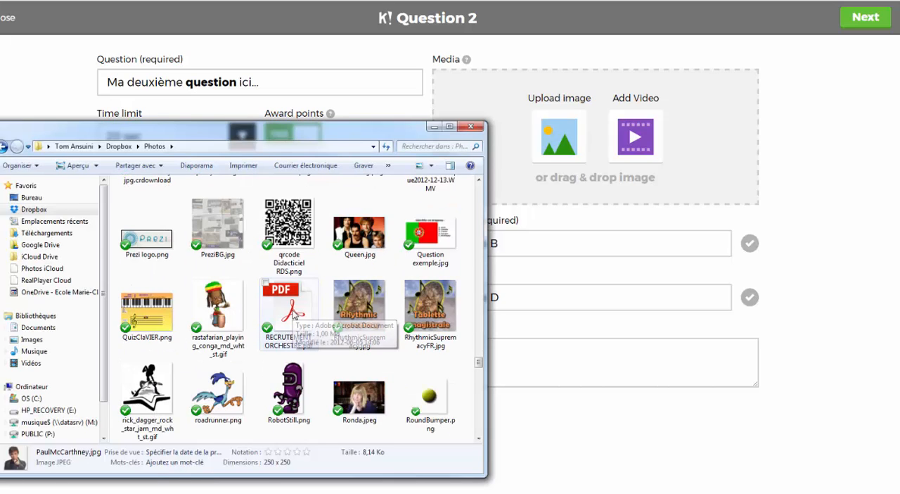
scroll(294, 314, "down", 2)
scroll(287, 324, "down", 6)
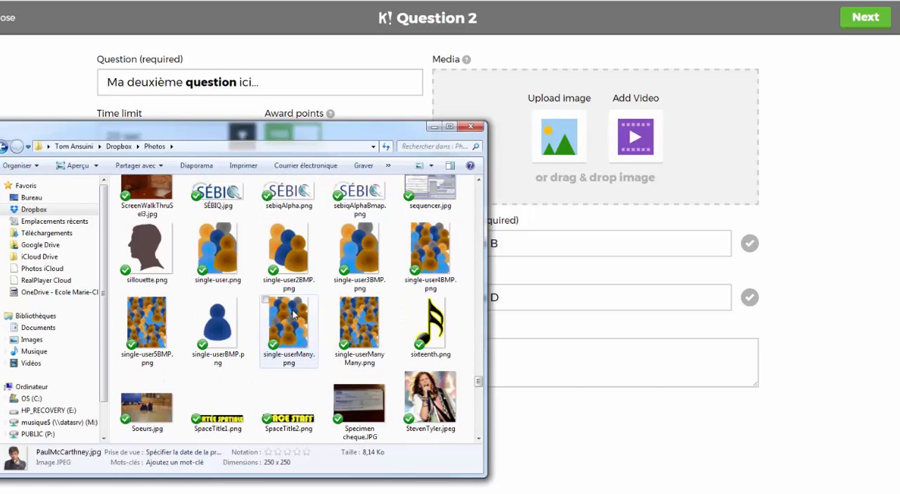
left_click_drag(419, 246, 581, 172)
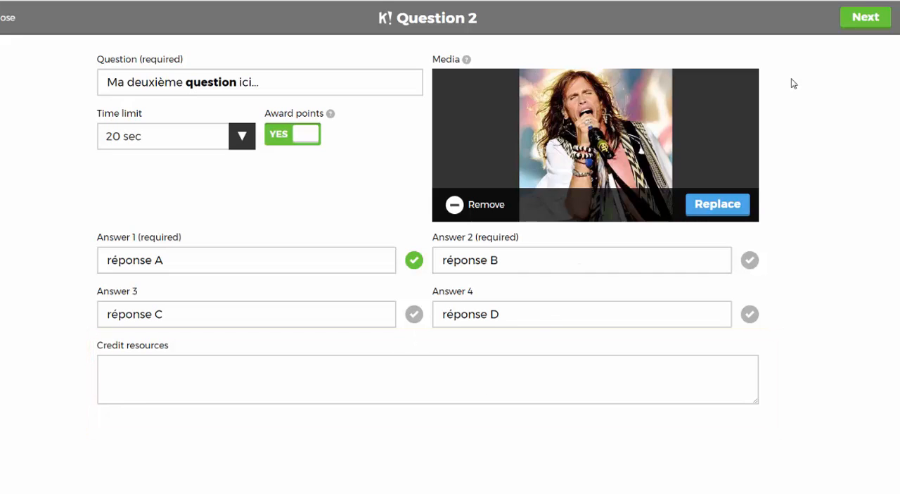
left_click(858, 21)
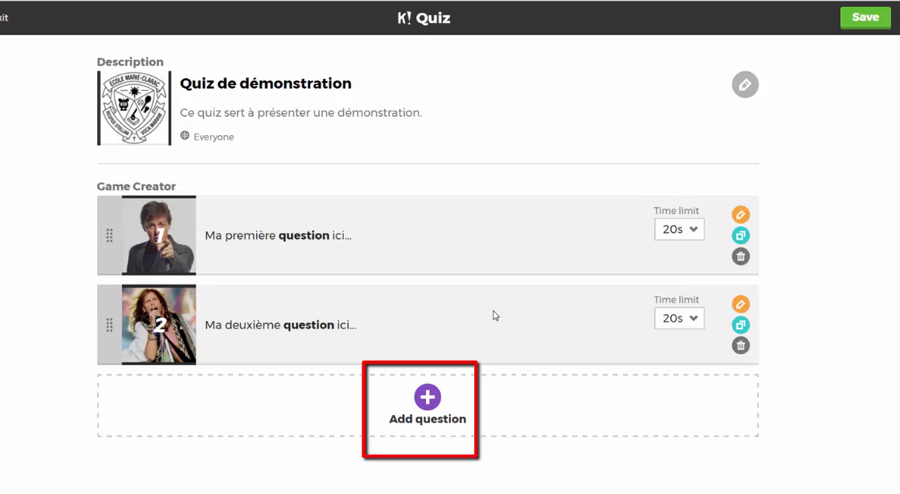
- Add a third question to the quiz with the text "Question finale !!!"
left_click(427, 398)
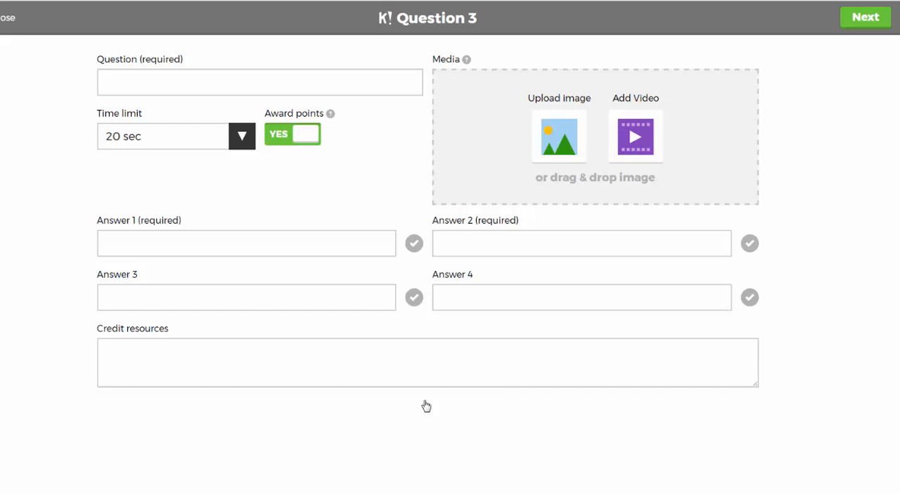
left_click(221, 78)
type("Question finale !!!")
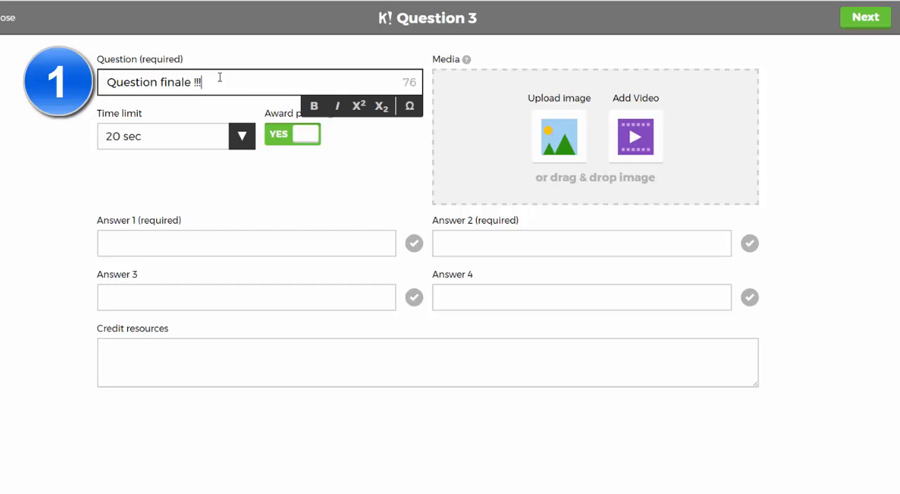
- Make the third question's text bold and italic, and set its time limit to 5 sec
left_click_drag(208, 82, 99, 79)
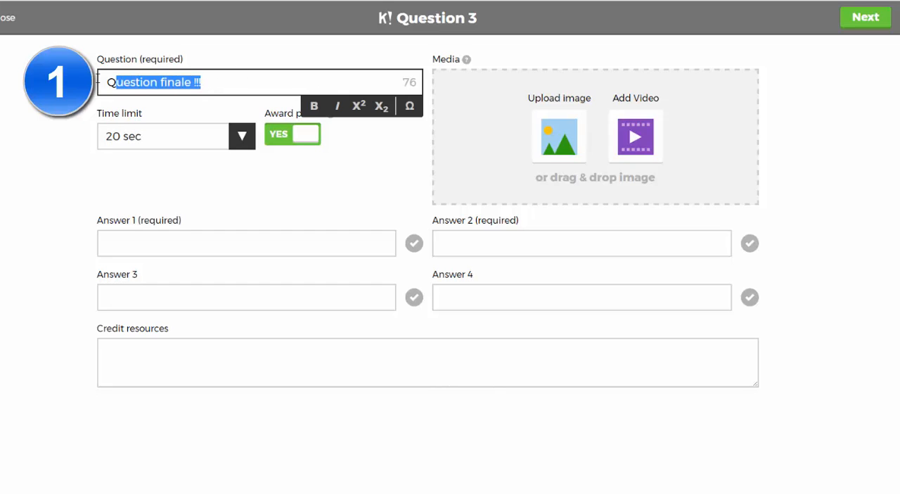
left_click(314, 107)
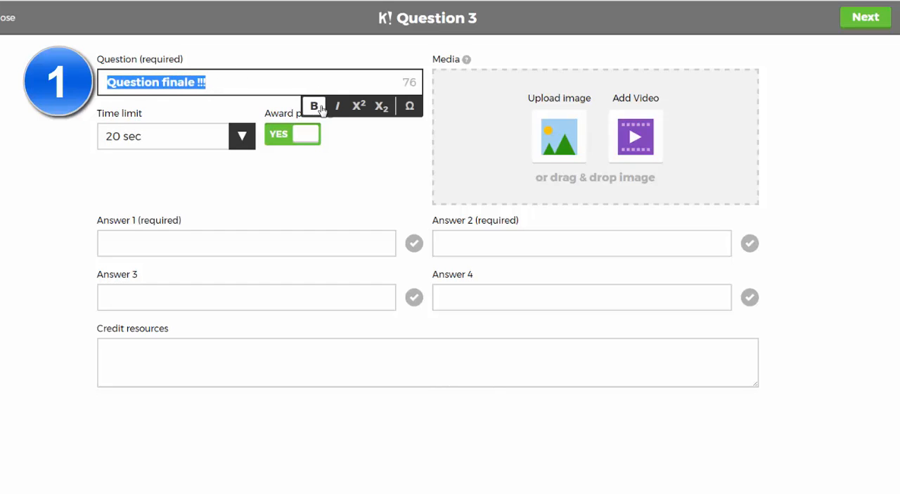
left_click(337, 107)
left_click(277, 81)
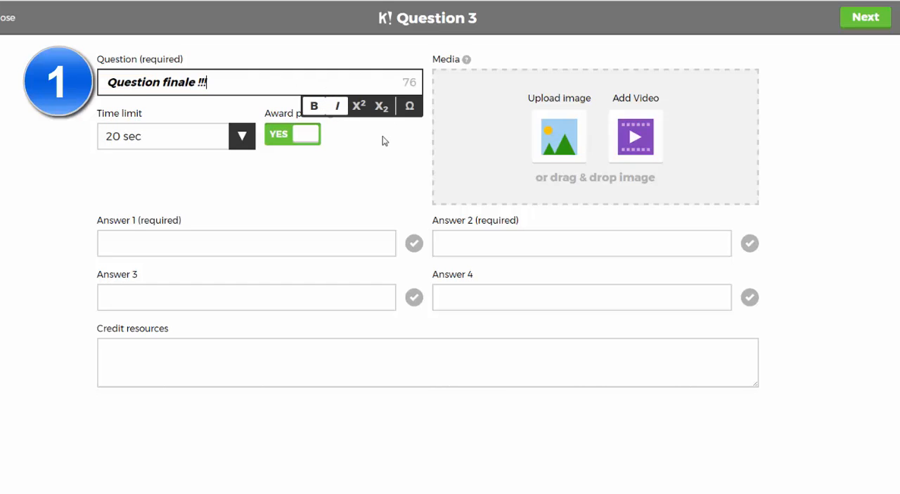
left_click(384, 140)
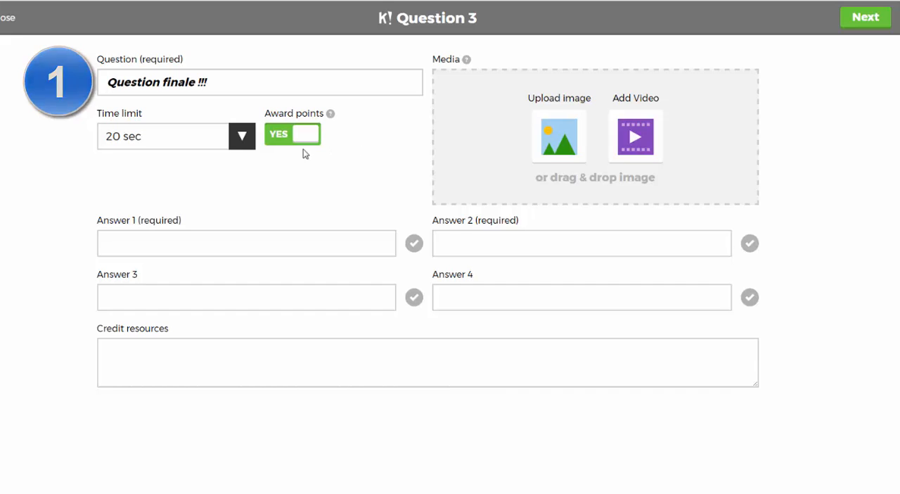
left_click(242, 139)
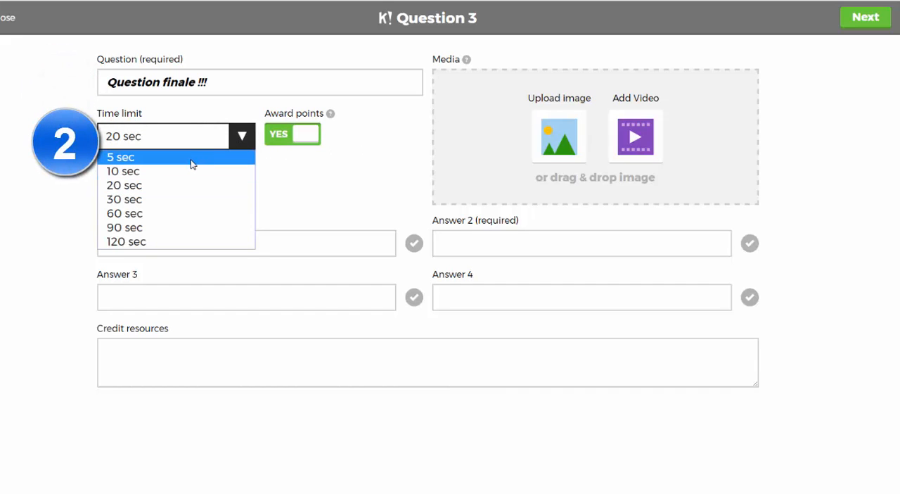
left_click(192, 157)
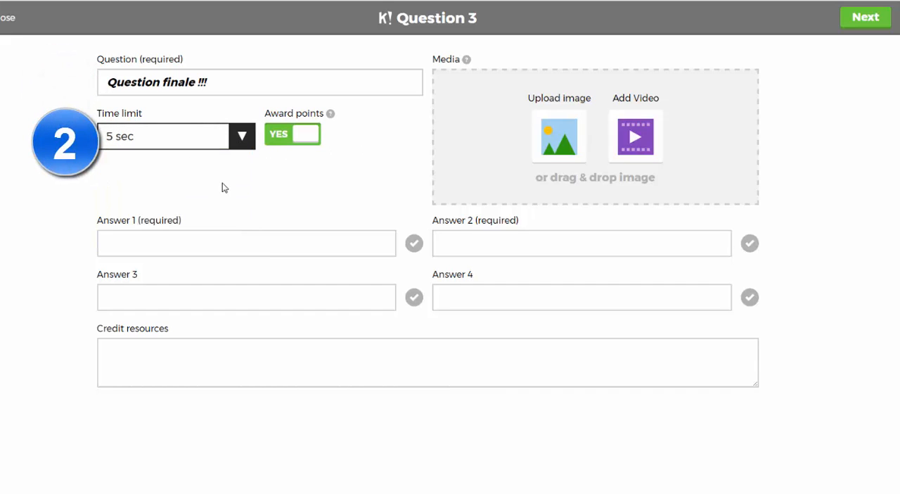
- Fill in Answers 1 to 4 of the third question with "finale 1", "finale 2", "finale 3" and "finale 4"
left_click(235, 241)
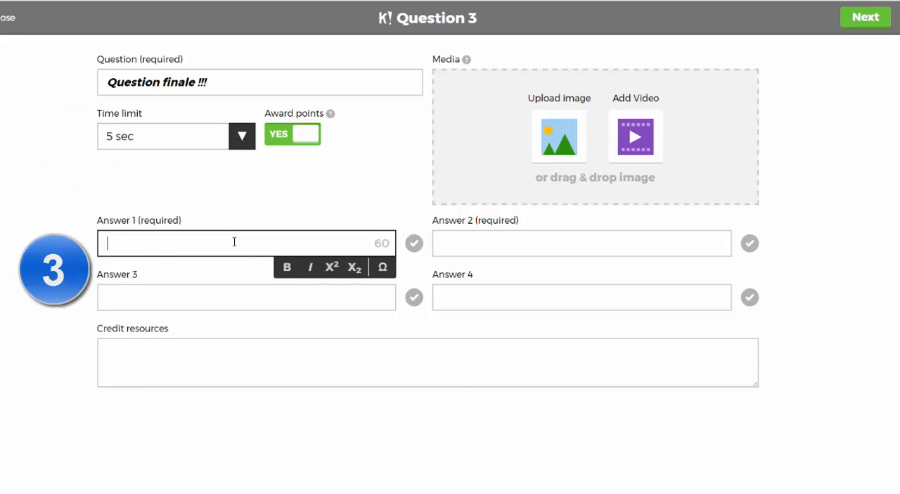
type("fina")
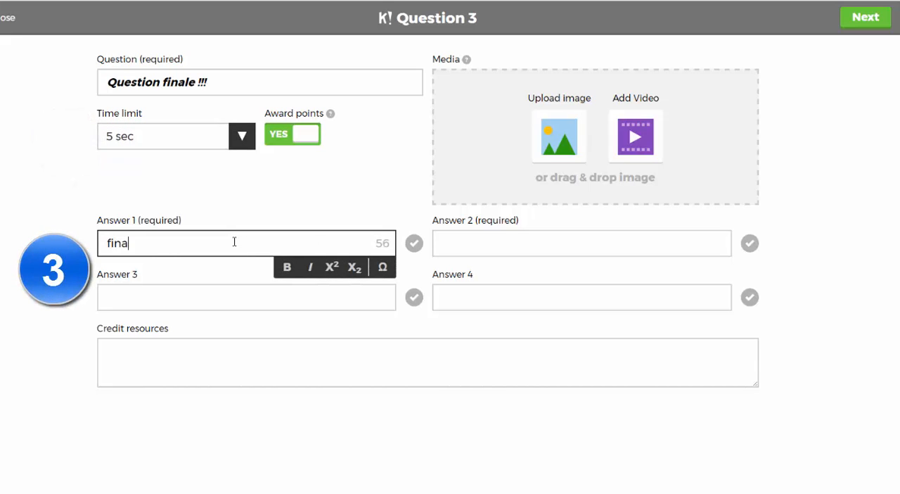
type("le 1")
key("Tab")
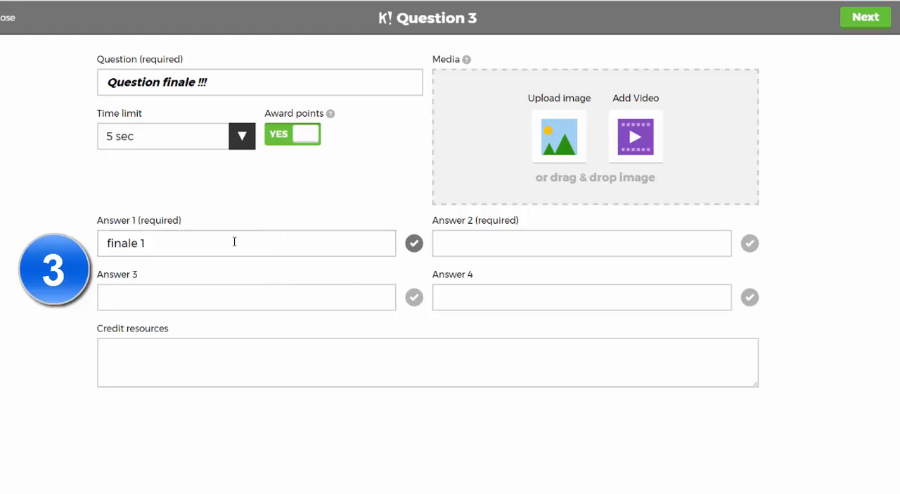
type("finale 2")
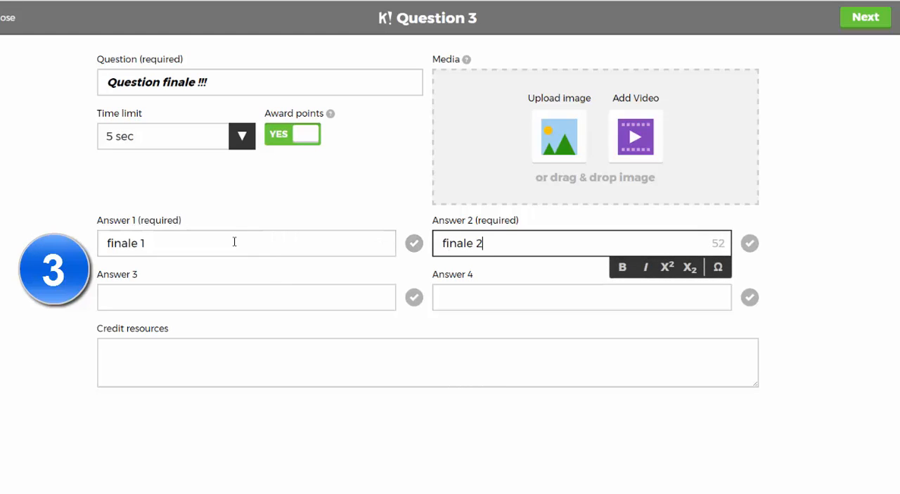
key("Tab")
type("finale")
key("Tab")
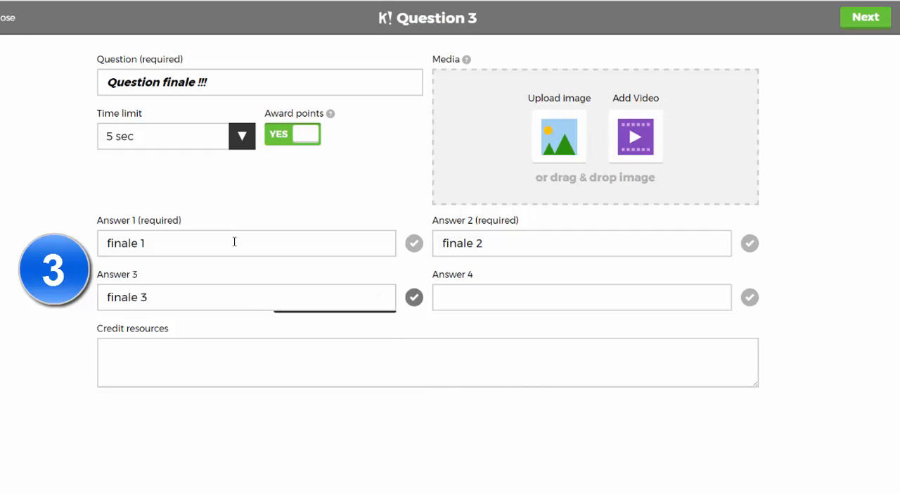
type("finale ")
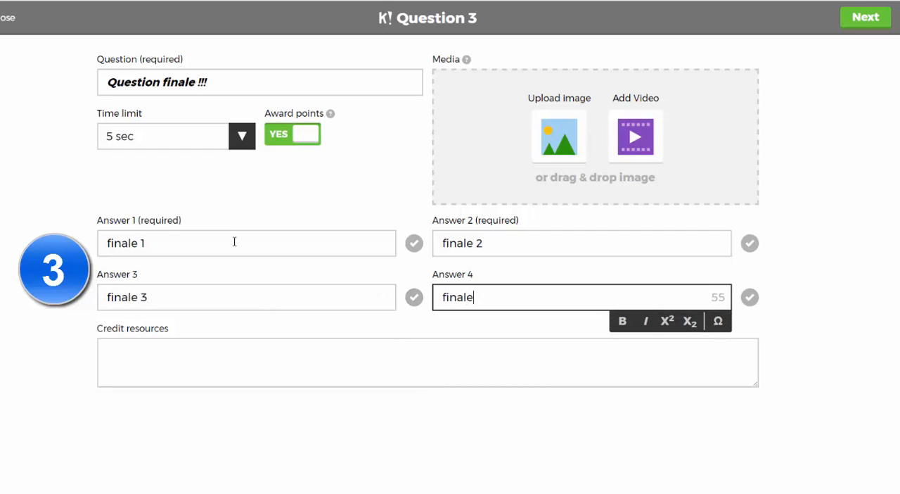
type("4")
- Mark Answers 3 and 2 as correct and finish the third question
left_click(422, 318)
left_click(415, 299)
left_click(751, 243)
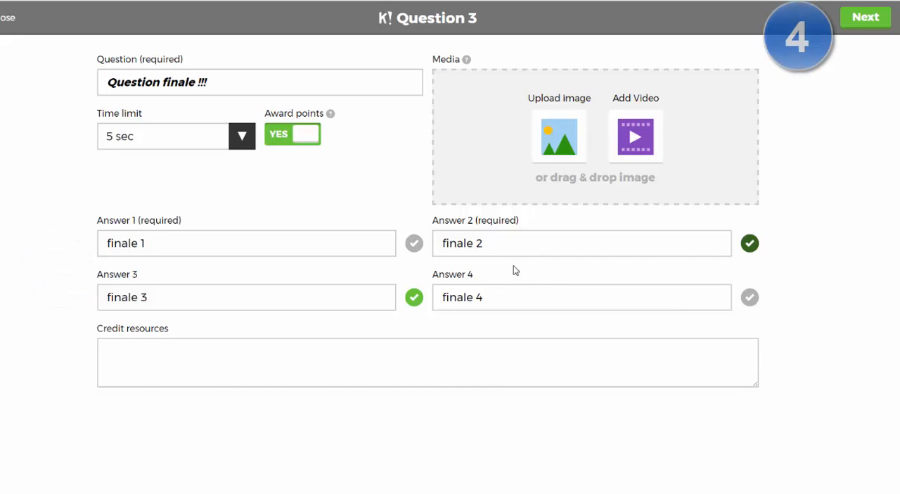
left_click(867, 21)
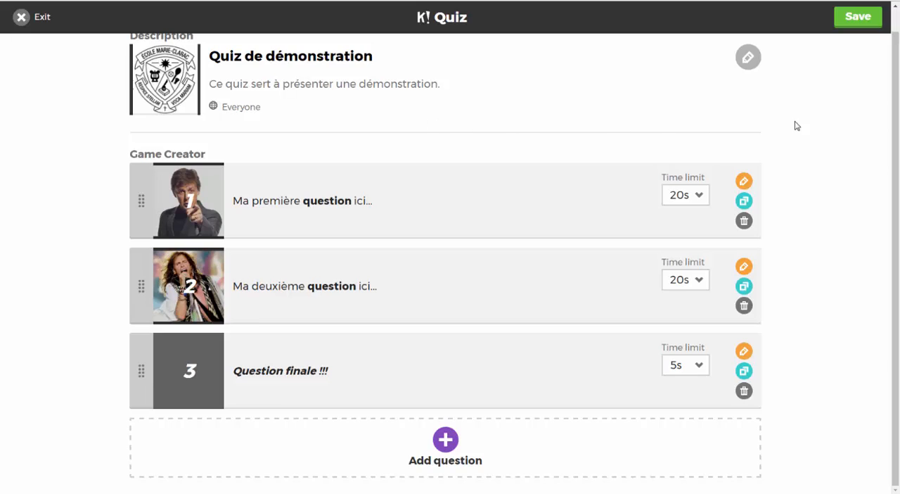
- Save the completed quiz and show its sharing options
left_click(860, 19)
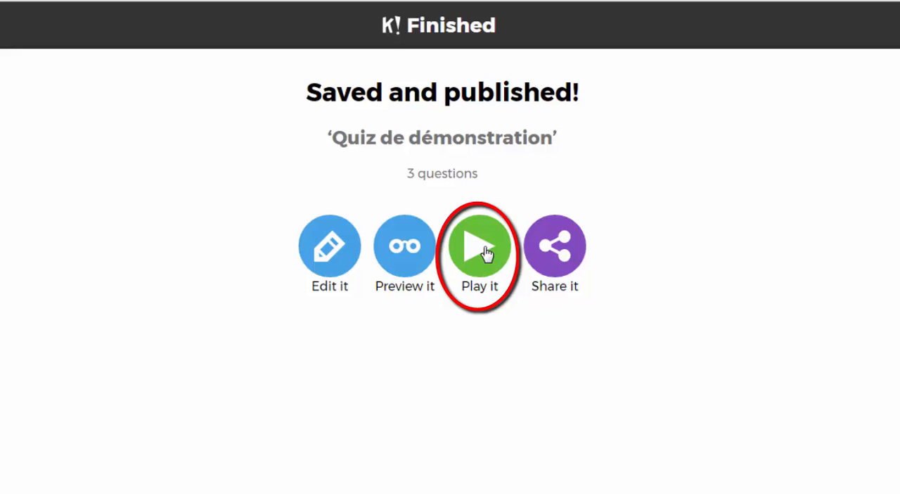
left_click(561, 258)
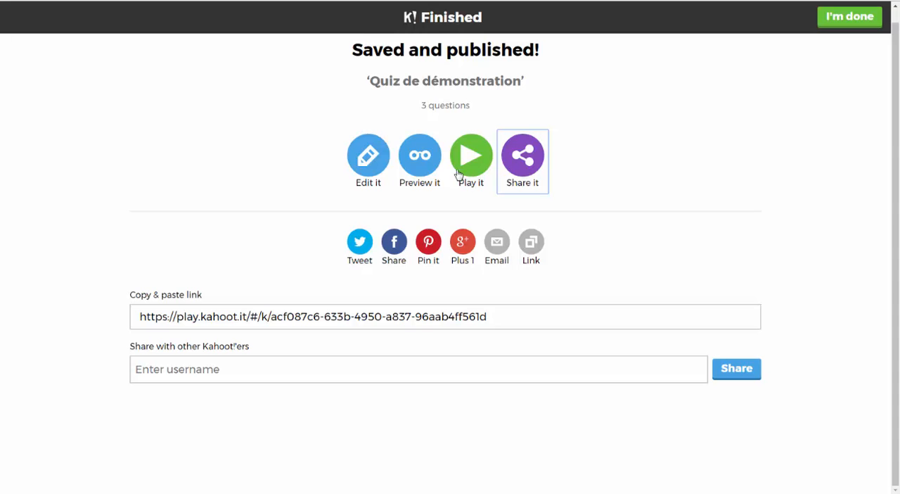
- Preview the quiz, review the game options and launch it in Classic (Player vs Player) mode
left_click(425, 167)
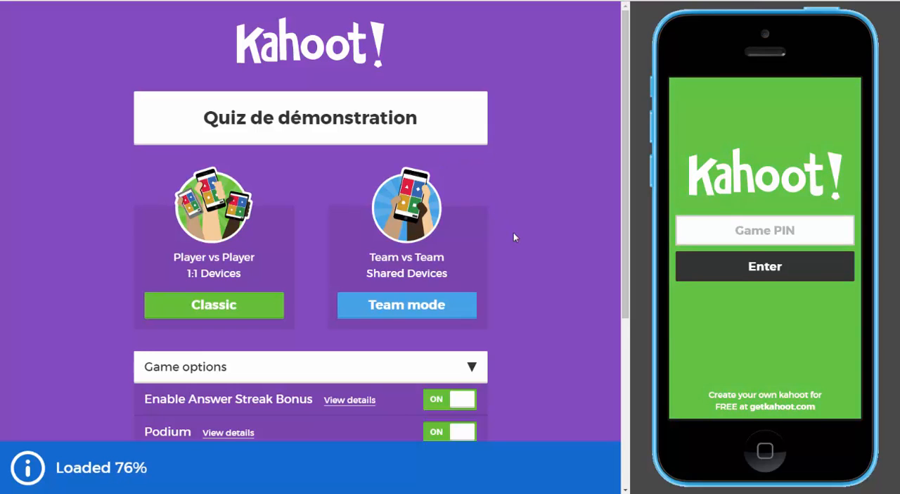
scroll(523, 283, "down", 3)
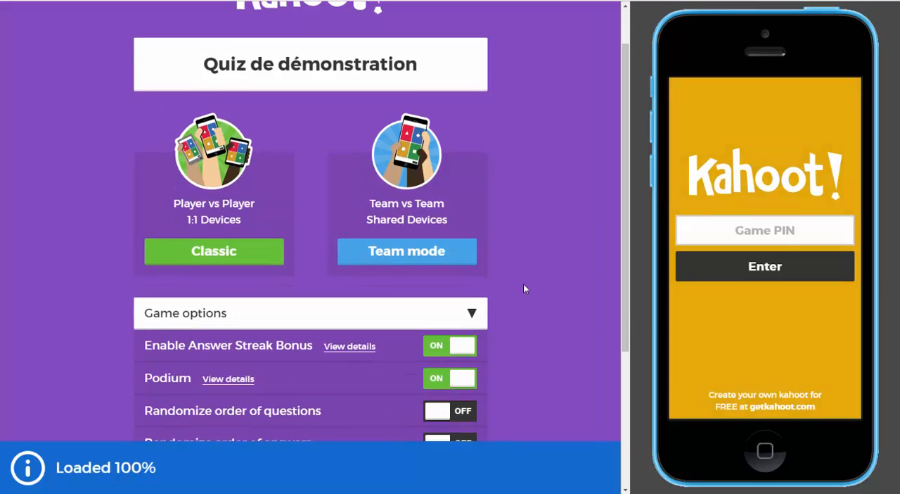
scroll(524, 293, "down", 1)
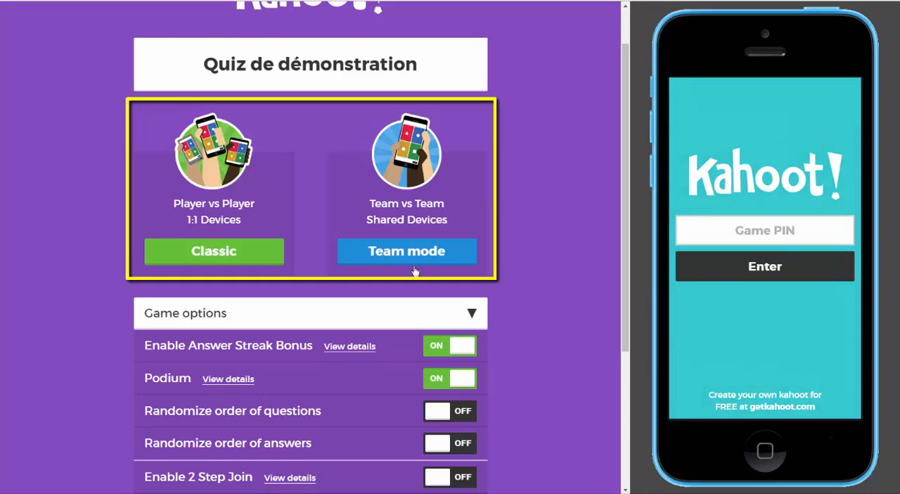
left_click(251, 255)
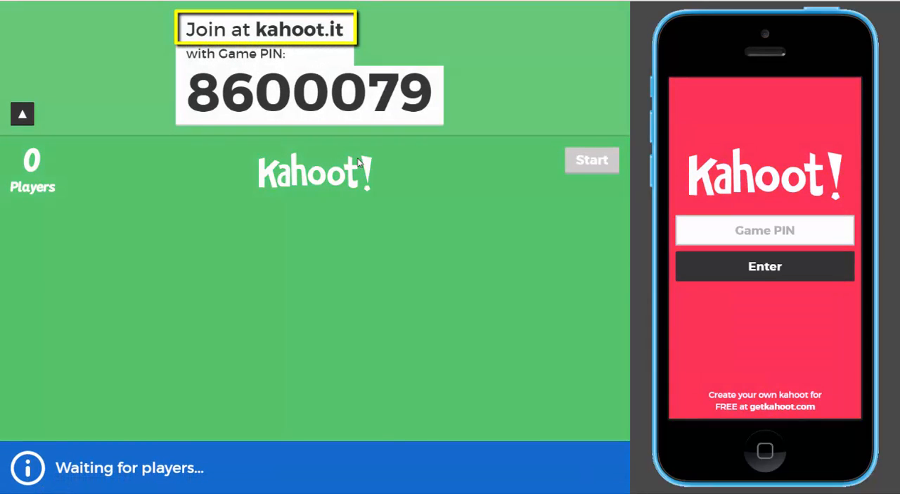
- Enter the game PIN on the simulated phone and submit it
left_click(713, 227)
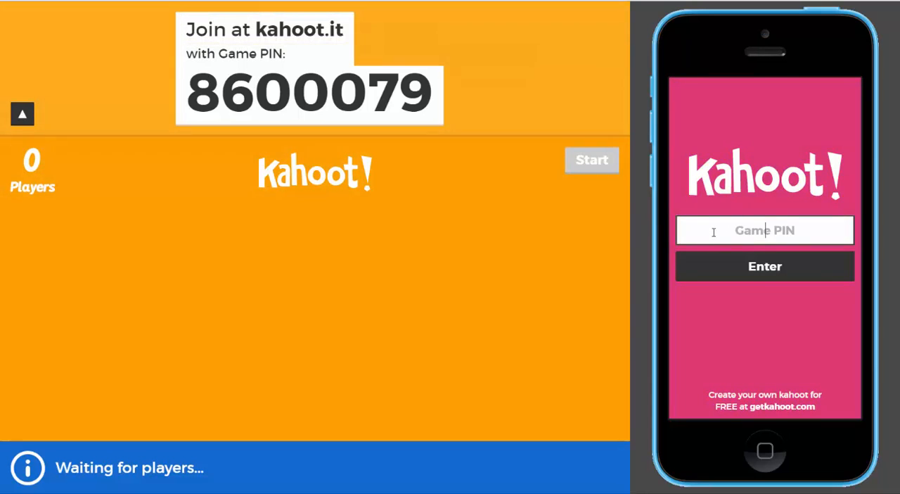
type("8600079")
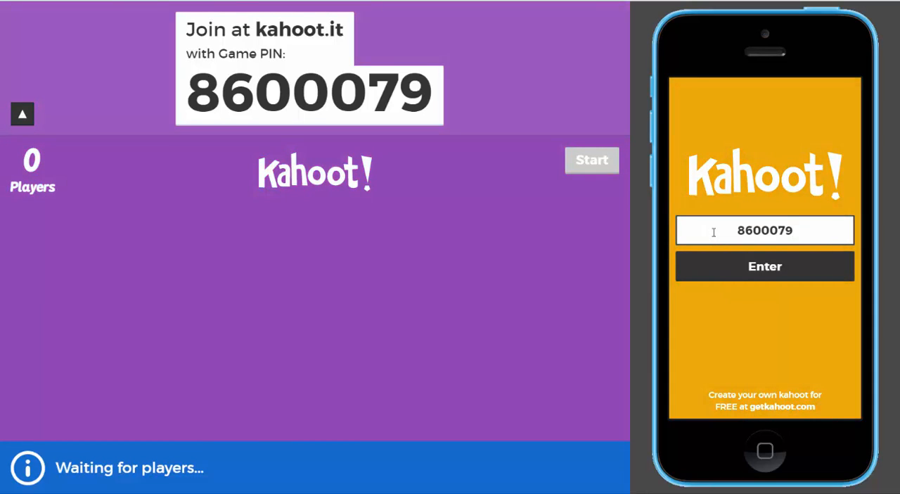
left_click(759, 270)
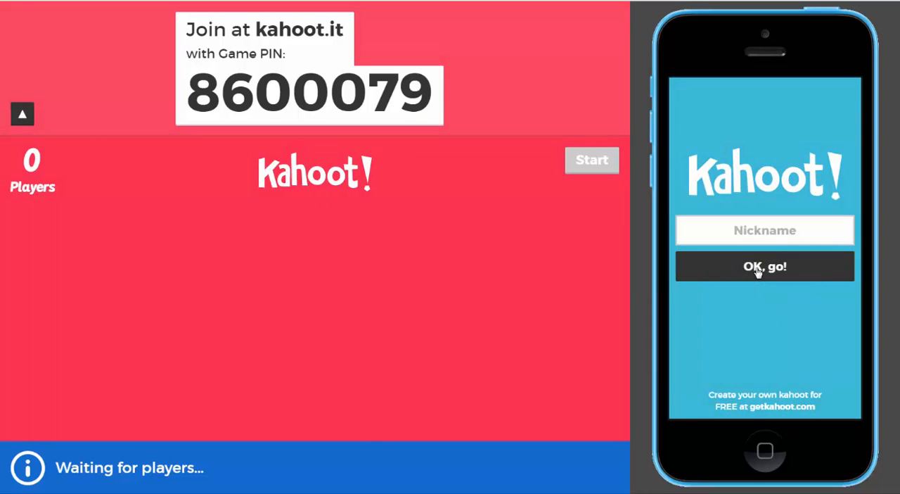
- Enter the player's nickname on the simulated phone and join the game
left_click(740, 233)
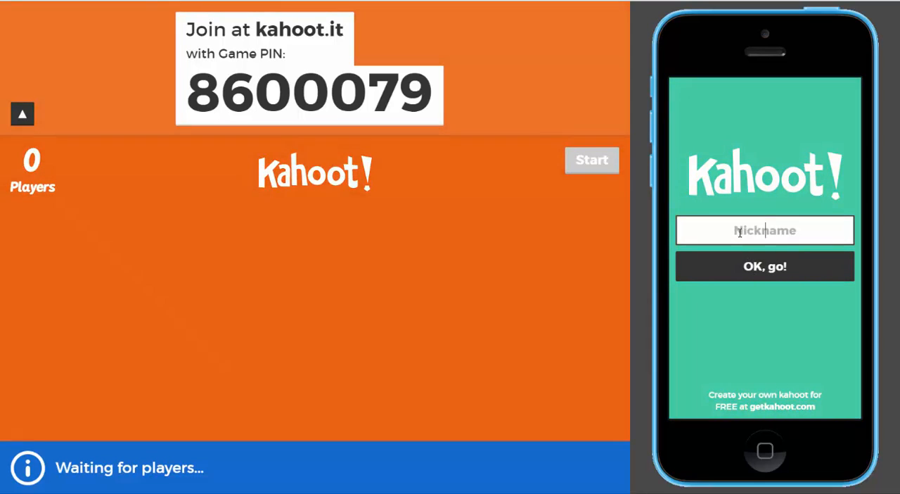
type("To")
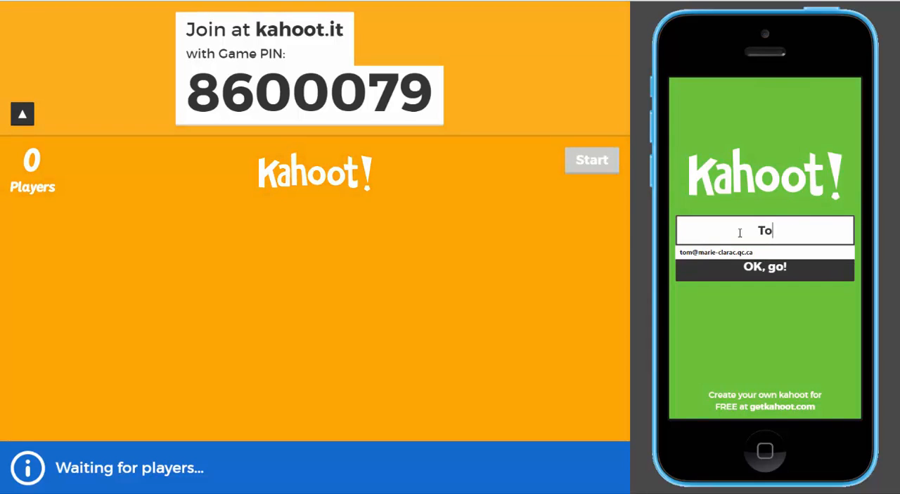
type("mmy")
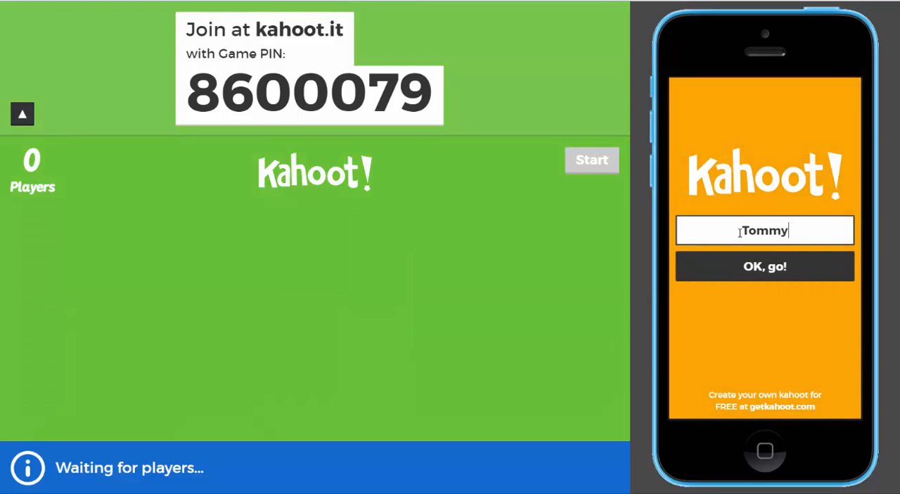
left_click(768, 268)
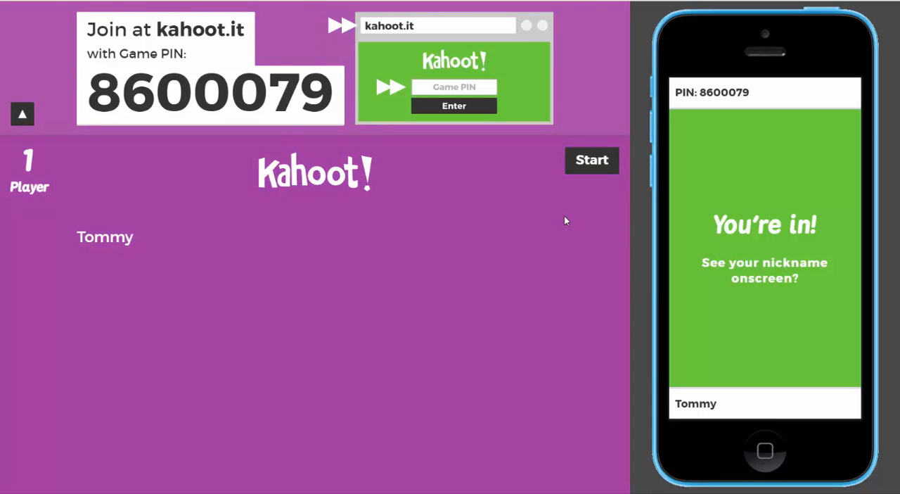
- Start the game and answer the first question on the phone with the blue diamond, "réponse 2"
left_click(592, 160)
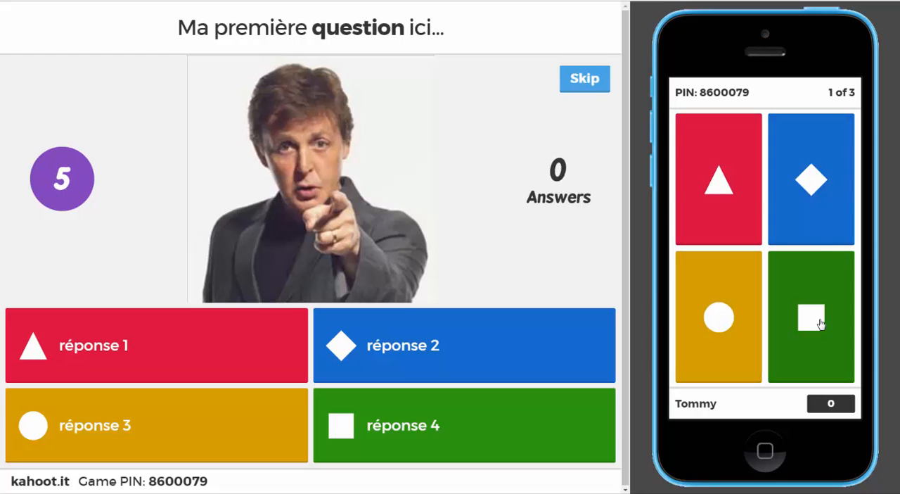
left_click(822, 189)
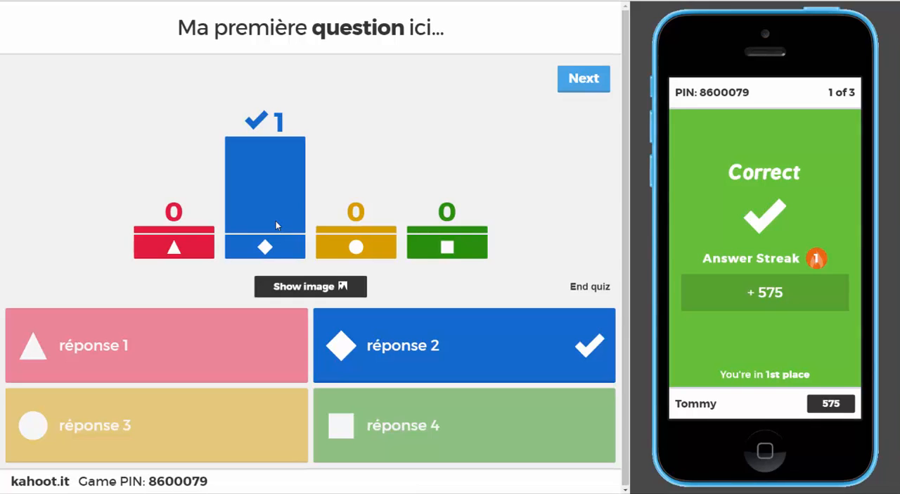
- View and close the first question's image from its results, and advance past the scoreboard to the second question
left_click(312, 291)
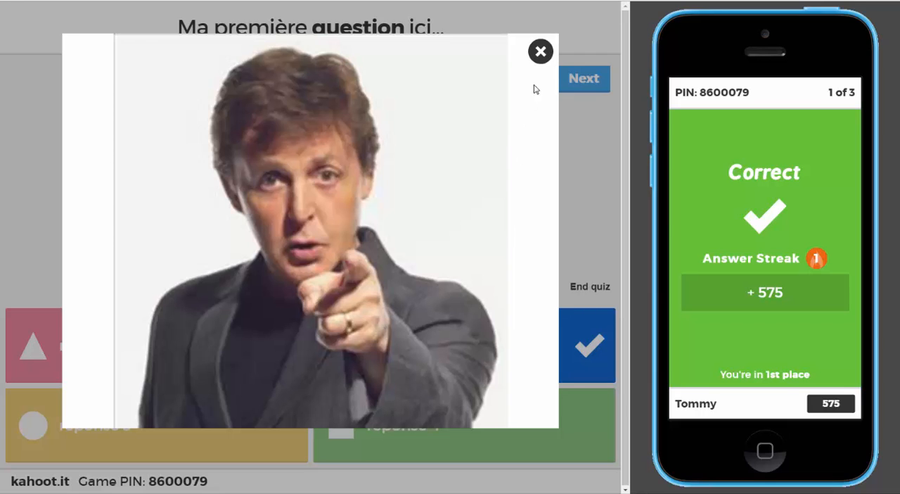
left_click(540, 52)
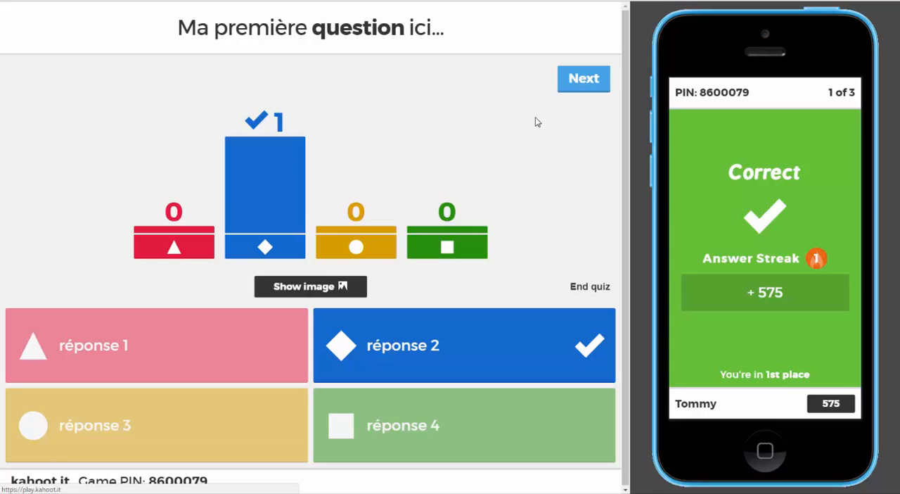
left_click(594, 85)
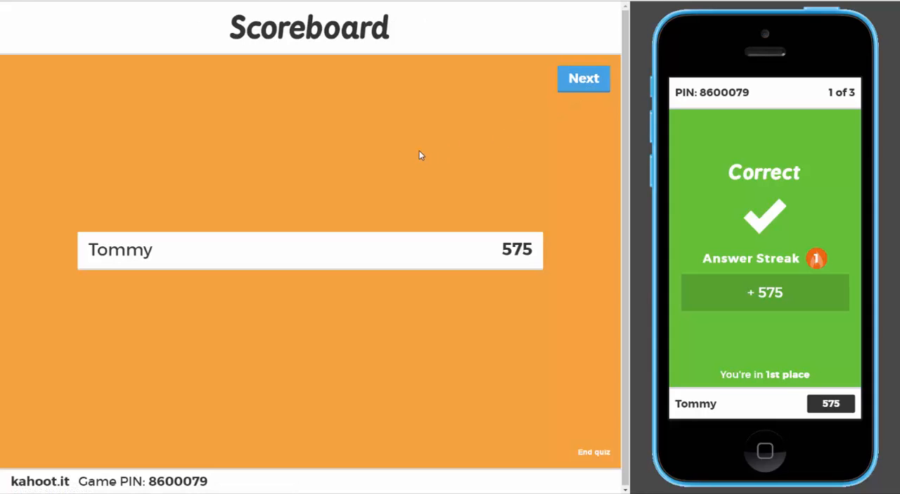
left_click(596, 83)
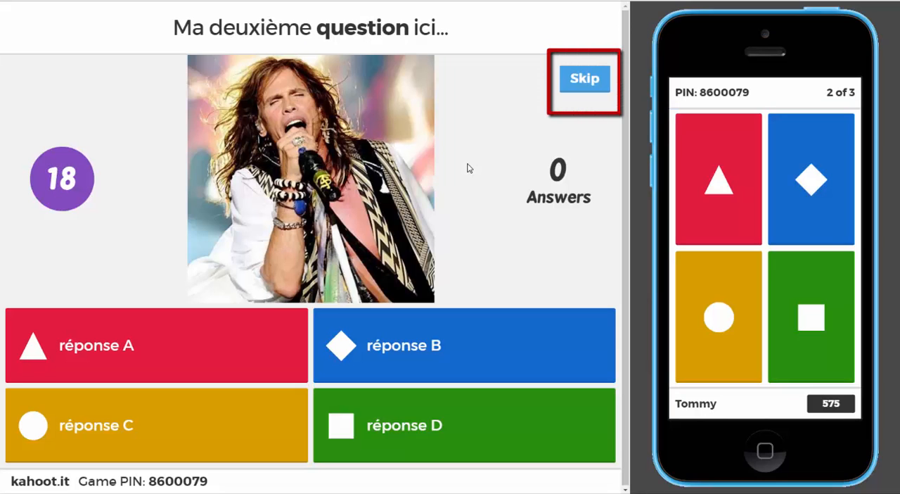
- Answer the second question on the phone with the red triangle, "réponse A", and advance past the scoreboard to the final question
left_click(726, 196)
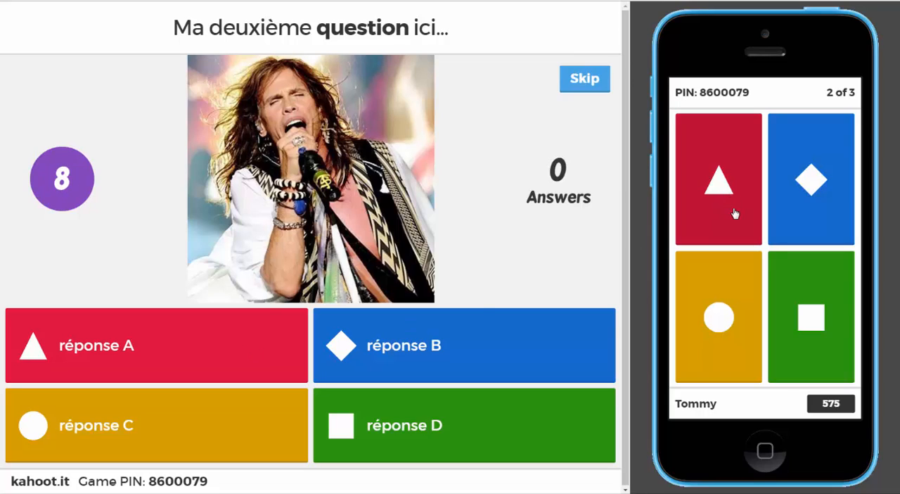
left_click(734, 211)
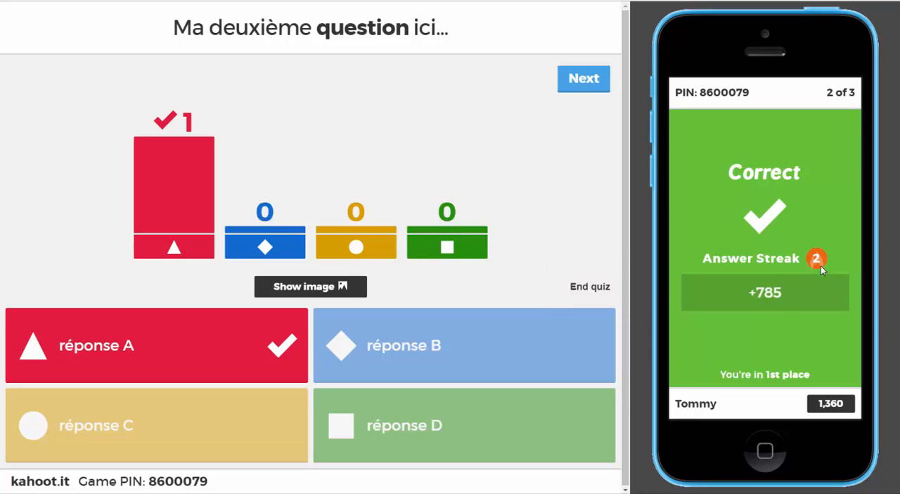
left_click(583, 78)
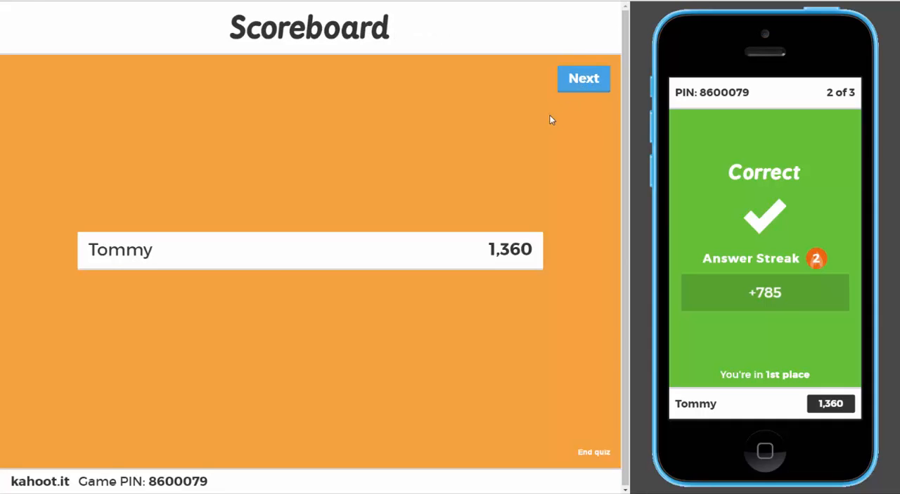
left_click(583, 79)
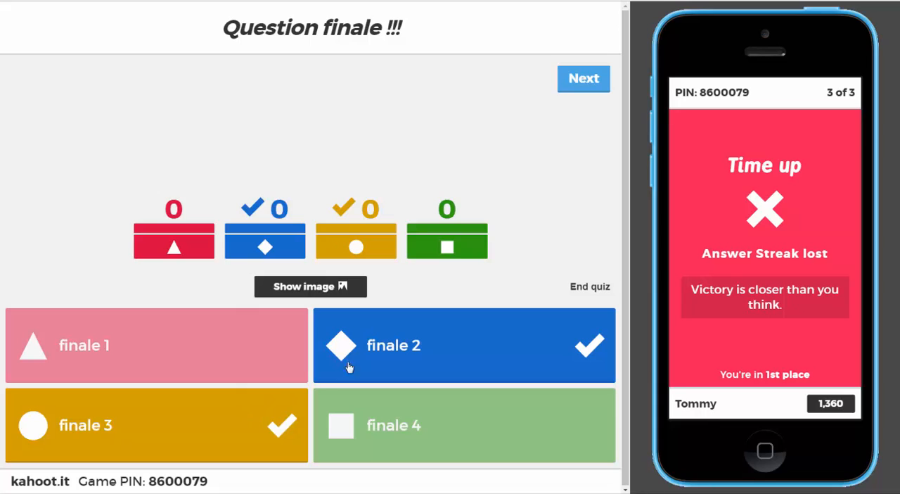
- Advance past the final question's results and the podium, and save the game results by direct download
left_click(593, 83)
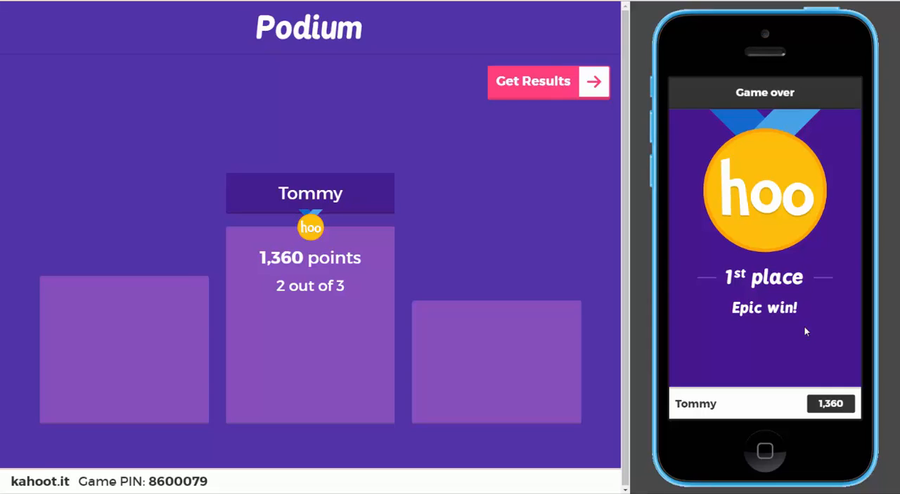
left_click(594, 83)
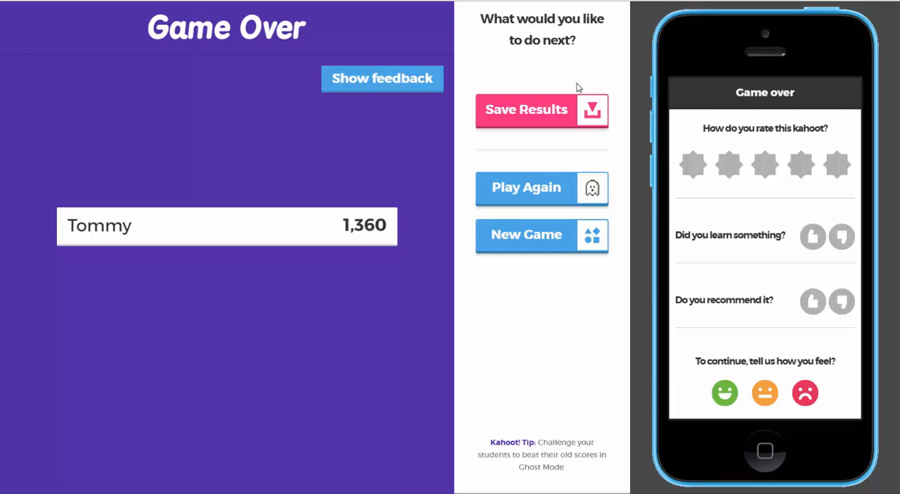
left_click(555, 112)
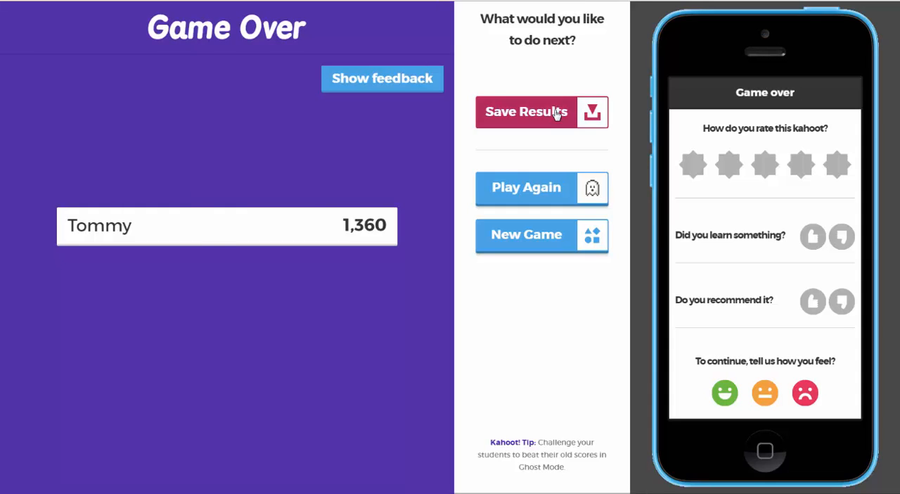
left_click(556, 113)
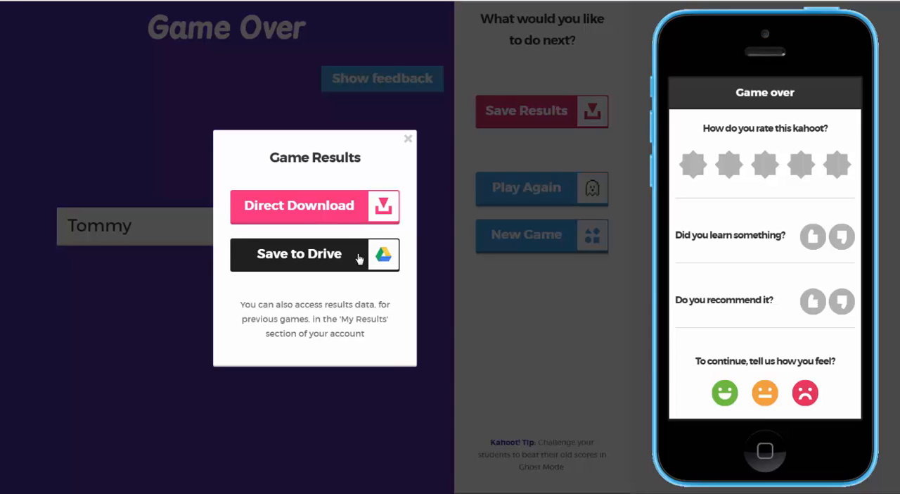
left_click(357, 210)
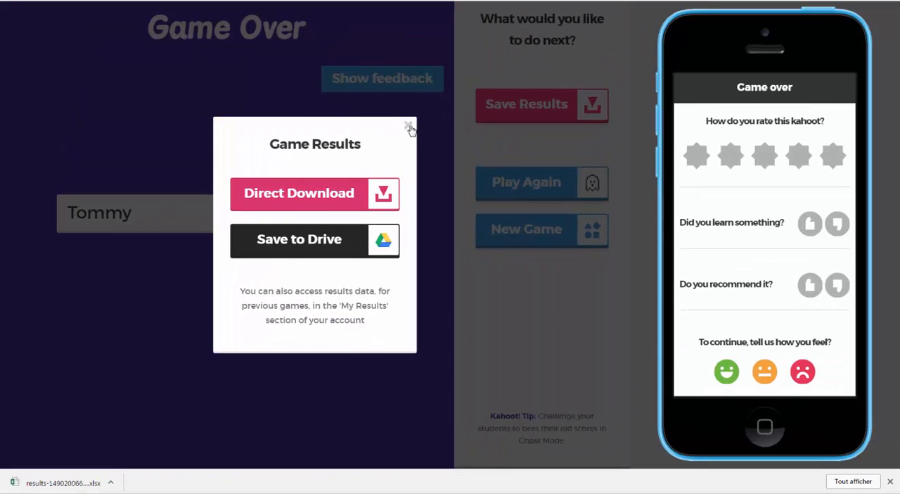
left_click(409, 126)
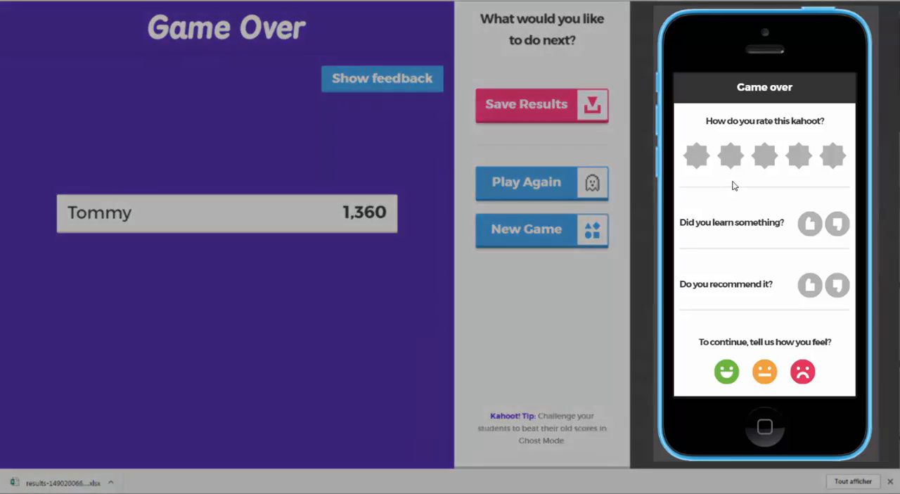
- On the phone, rate the kahoot five stars, give a thumbs up for learning and recommending it, and choose the happy face
left_click(765, 158)
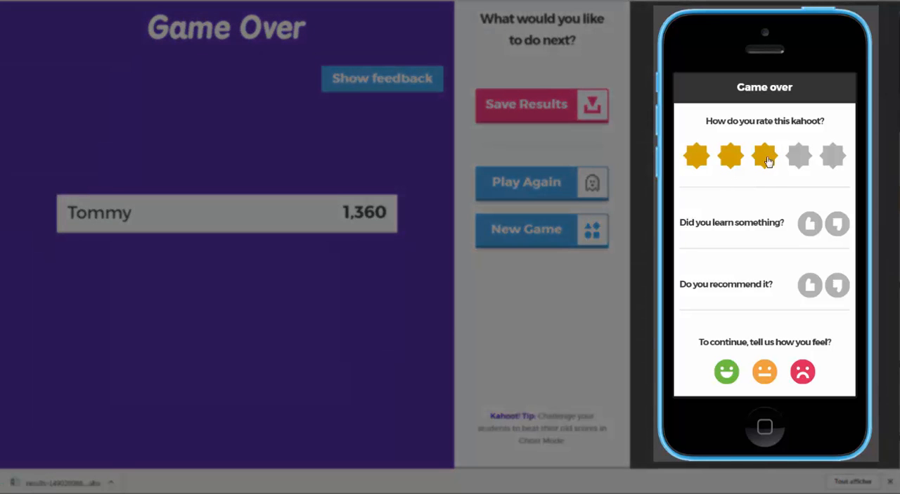
left_click(836, 163)
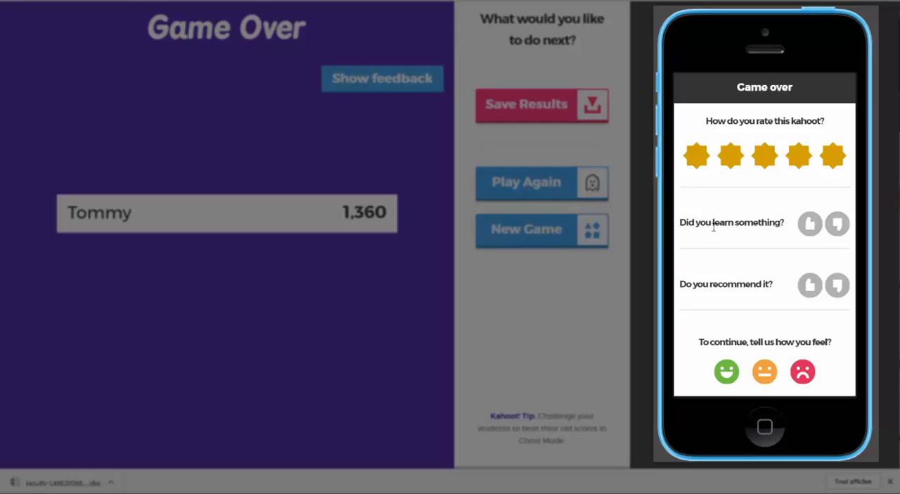
left_click(812, 225)
left_click(840, 228)
left_click(813, 225)
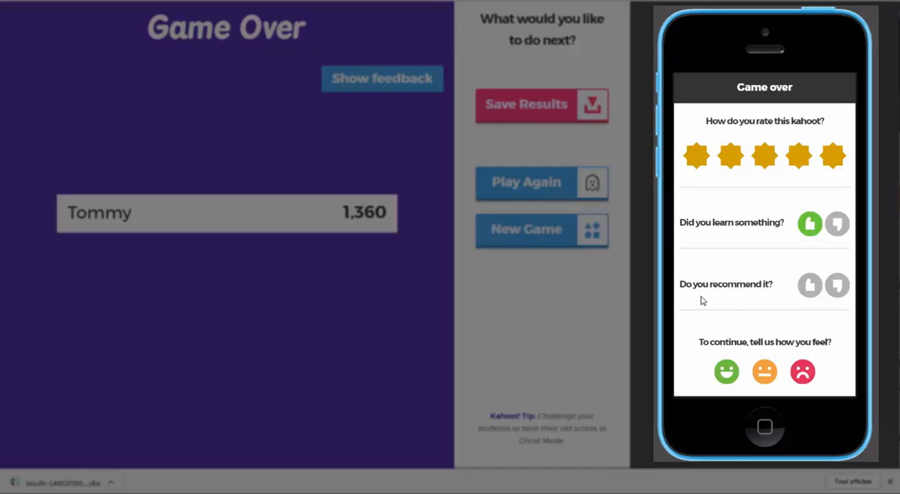
left_click(813, 292)
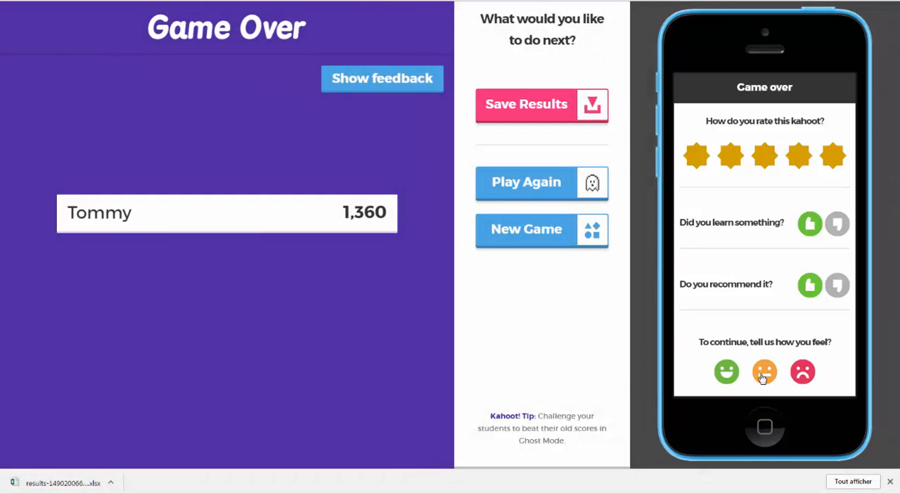
left_click(724, 378)
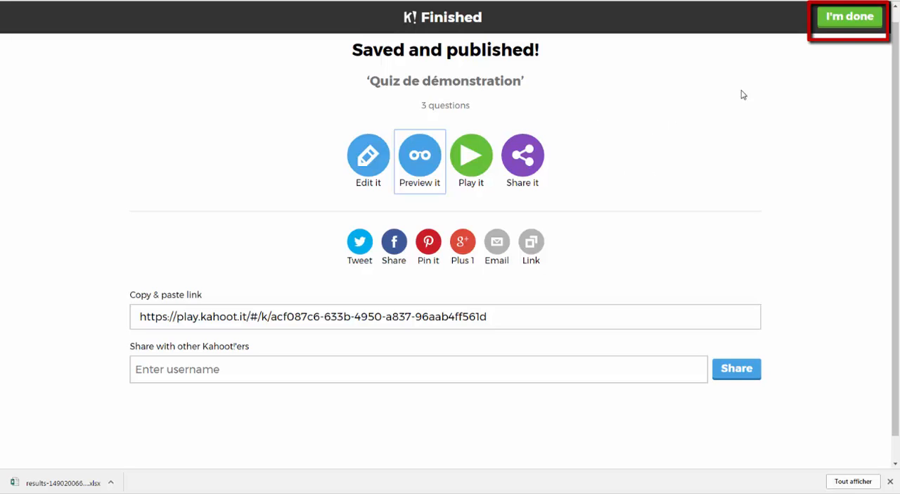
- Leave the finished-quiz page and examine the list of created kahoots, including the management options for "Quiz de démonstration"
left_click(857, 19)
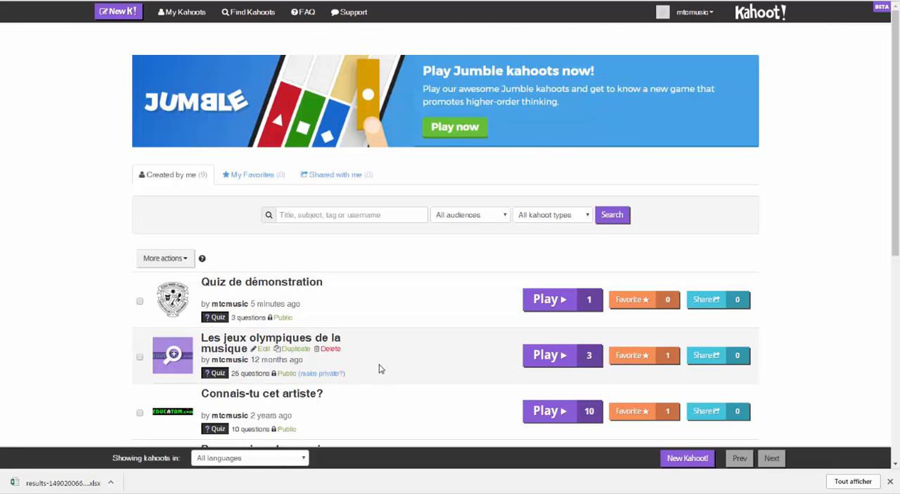
scroll(112, 347, "down", 3)
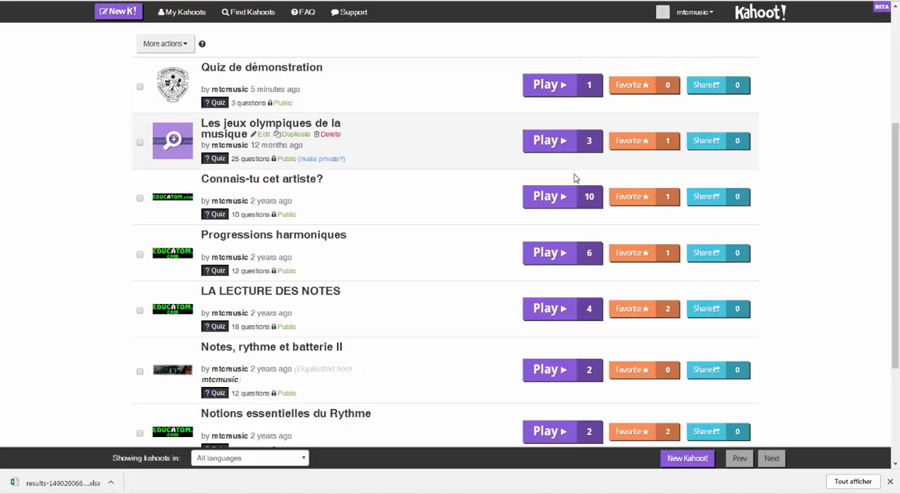
scroll(510, 303, "down", 5)
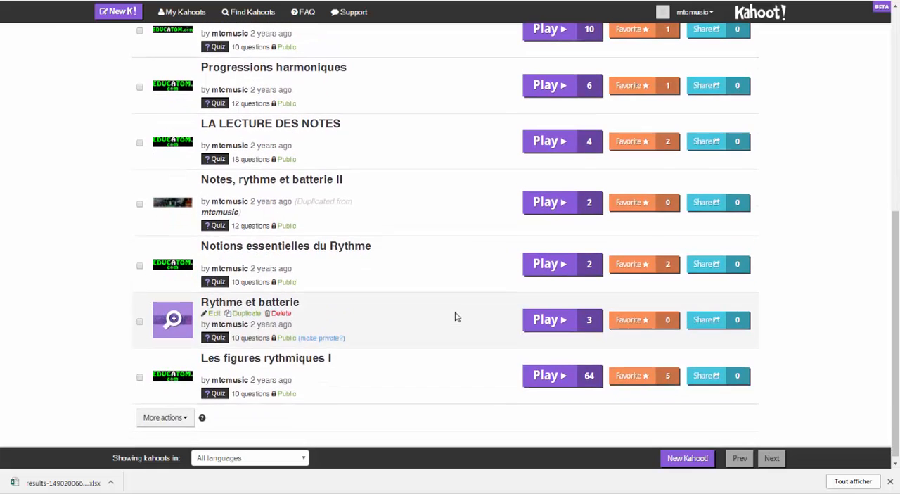
scroll(410, 297, "up", 5)
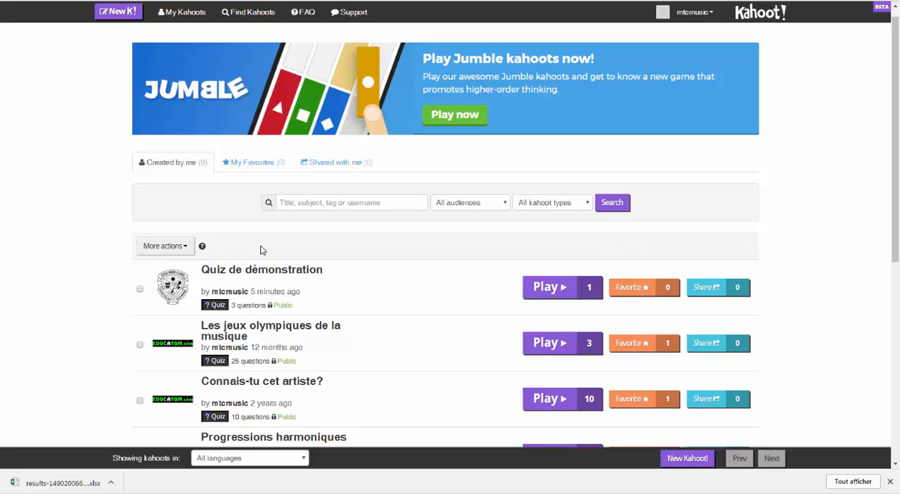
mouse_move(281, 283)
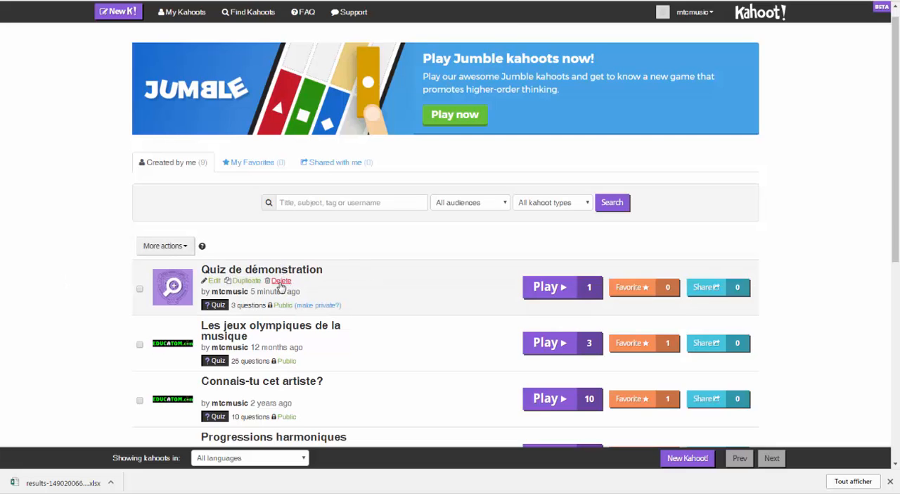